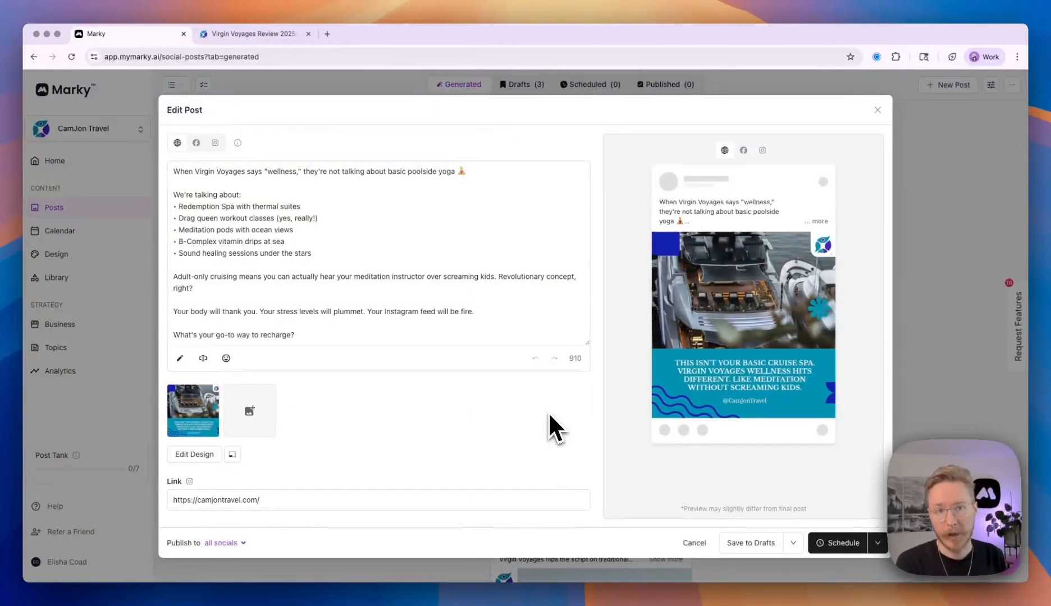
- Read through the post caption down to its hashtags and open the post's design for editing
{"action": "scroll", "coordinate": [474, 307], "scroll_direction": "down", "scroll_amount": 2}
{"action": "scroll", "coordinate": [474, 306], "scroll_direction": "down", "scroll_amount": 3}
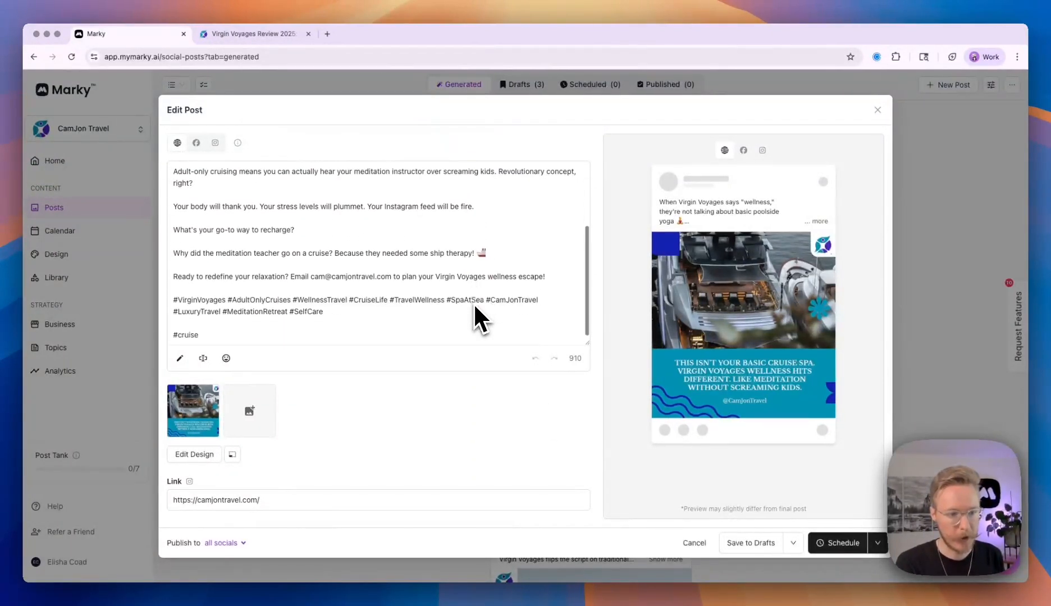
{"action": "scroll", "coordinate": [475, 307], "scroll_direction": "up", "scroll_amount": 6}
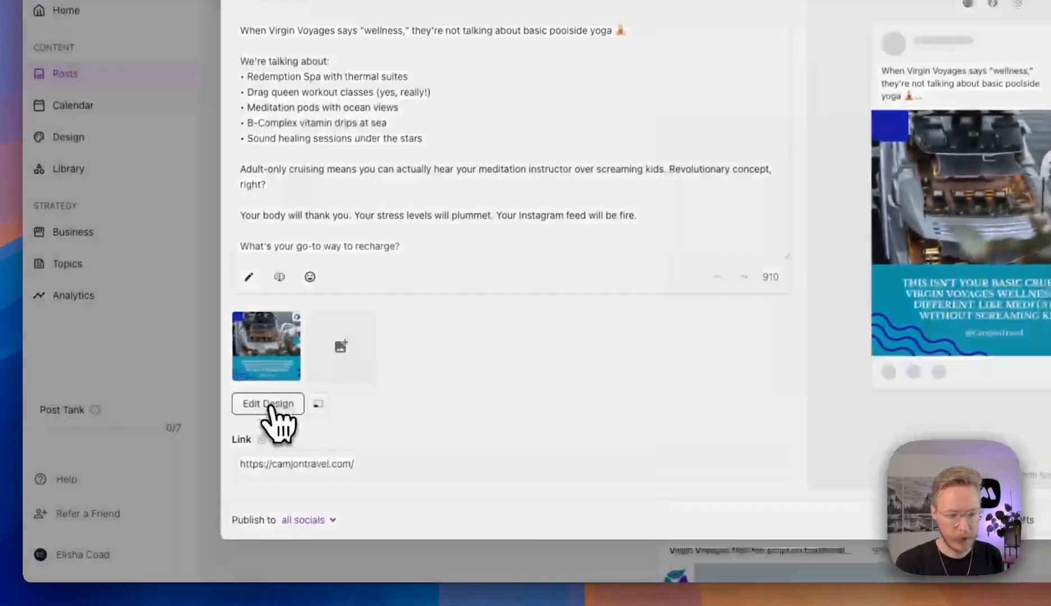
{"action": "left_click", "coordinate": [194, 454]}
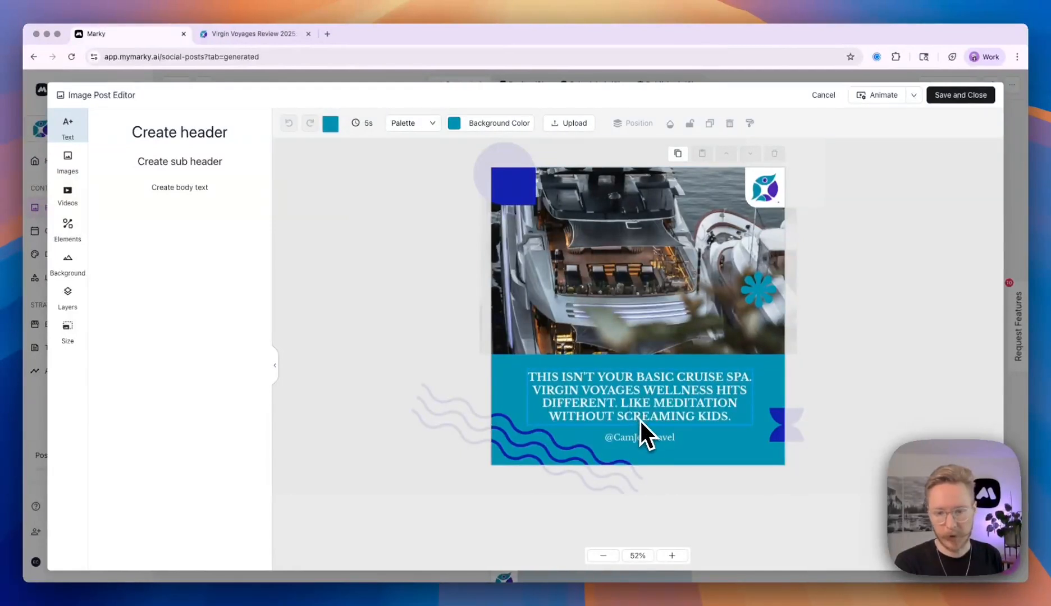
- Search the stock images for "cruise" and replace the yacht photo with the cruise ship under blue clouds
{"action": "left_click", "coordinate": [620, 327]}
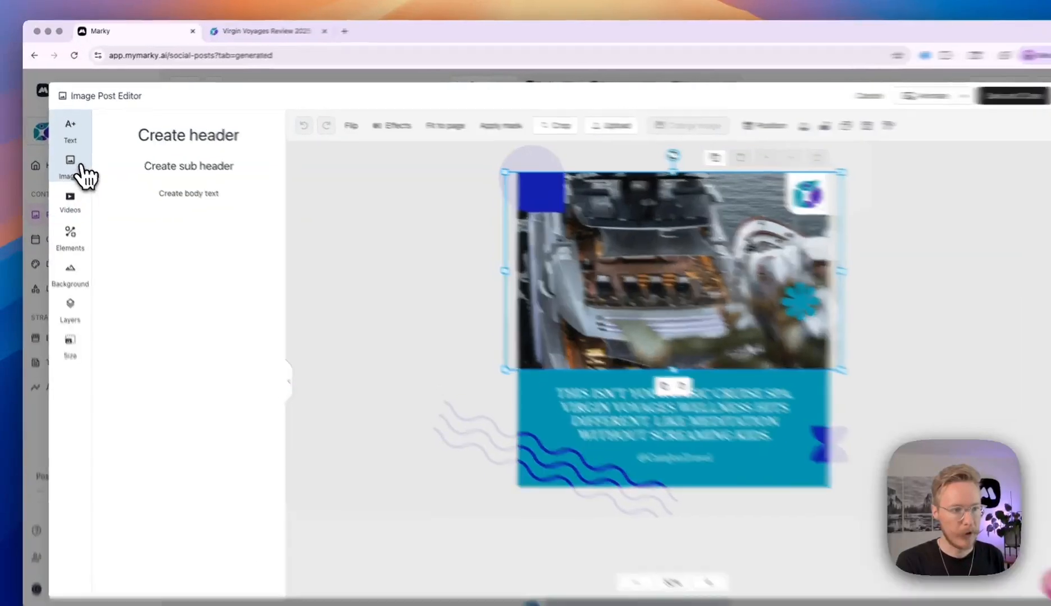
{"action": "left_click", "coordinate": [79, 161]}
{"action": "left_click", "coordinate": [199, 171]}
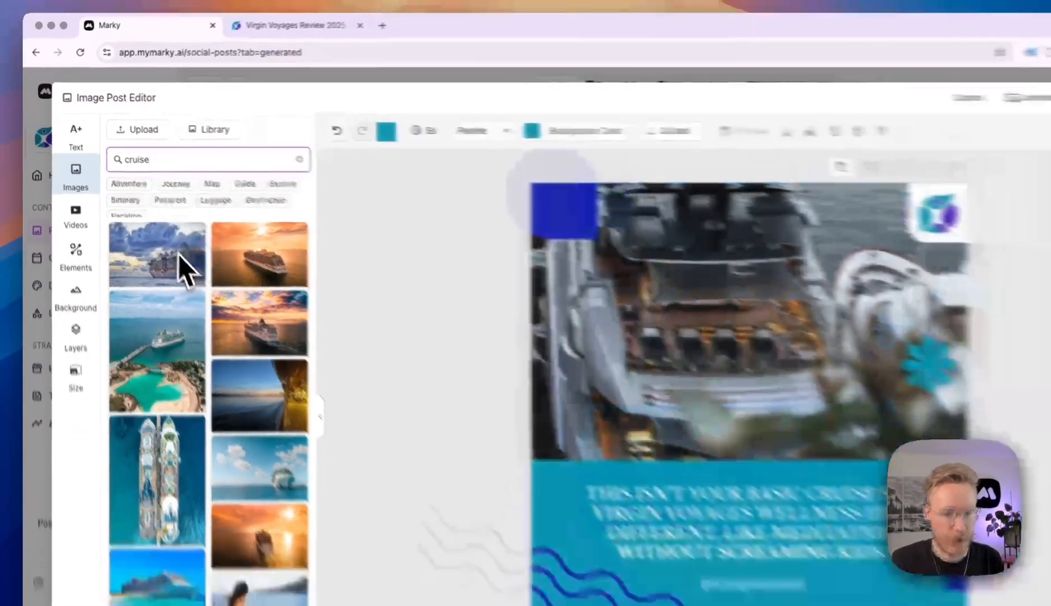
{"action": "left_click_drag", "start_coordinate": [178, 253], "coordinate": [814, 259]}
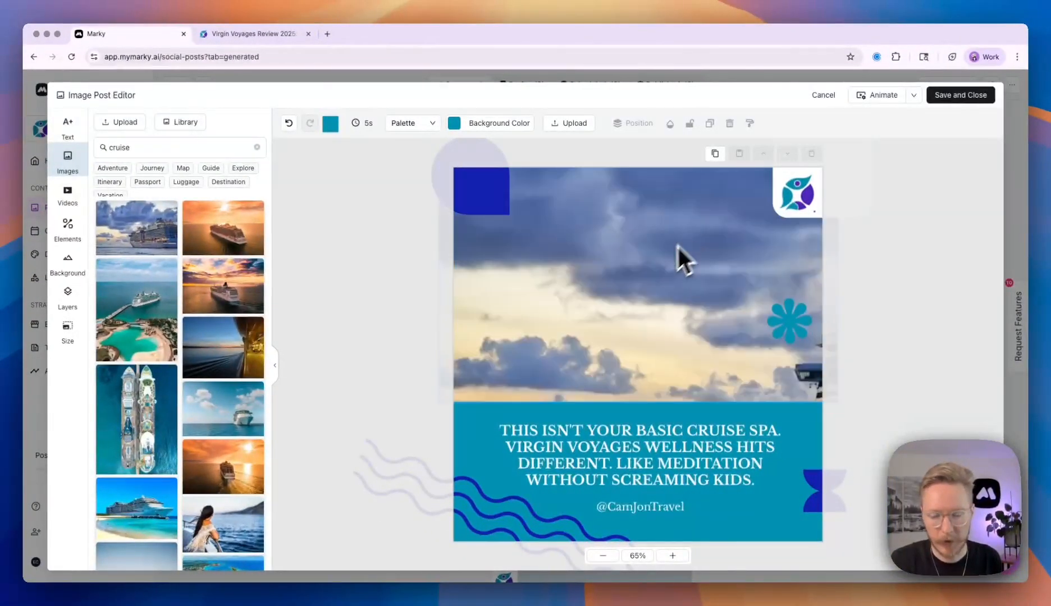
- Try to reposition and enlarge the cruise ship photo within its crop frame, and undo the crop change
{"action": "double_click", "coordinate": [664, 263]}
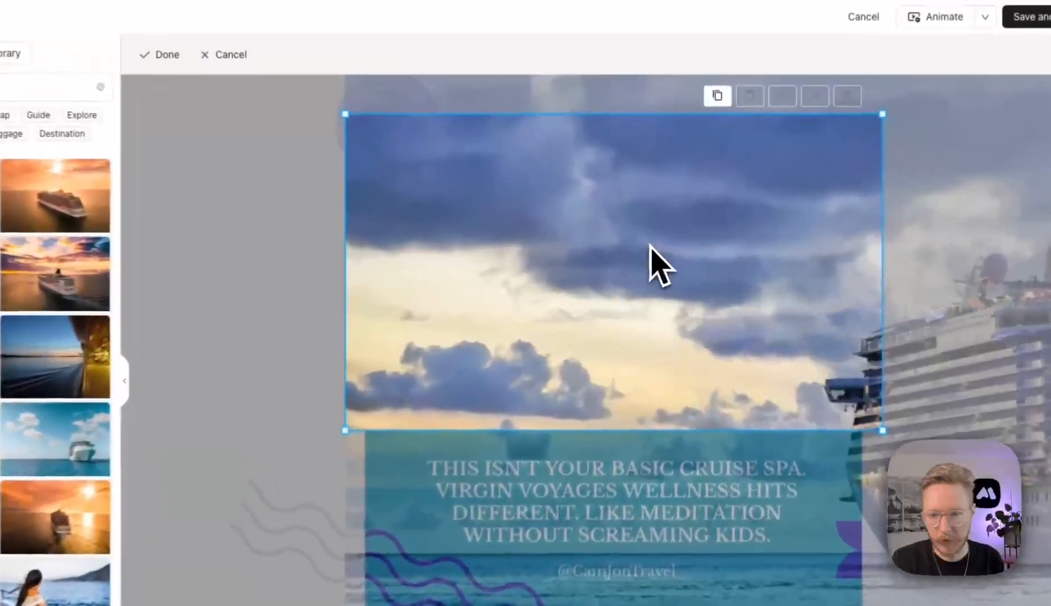
{"action": "left_click_drag", "start_coordinate": [782, 323], "coordinate": [584, 212]}
{"action": "left_click_drag", "start_coordinate": [531, 159], "coordinate": [439, 138]}
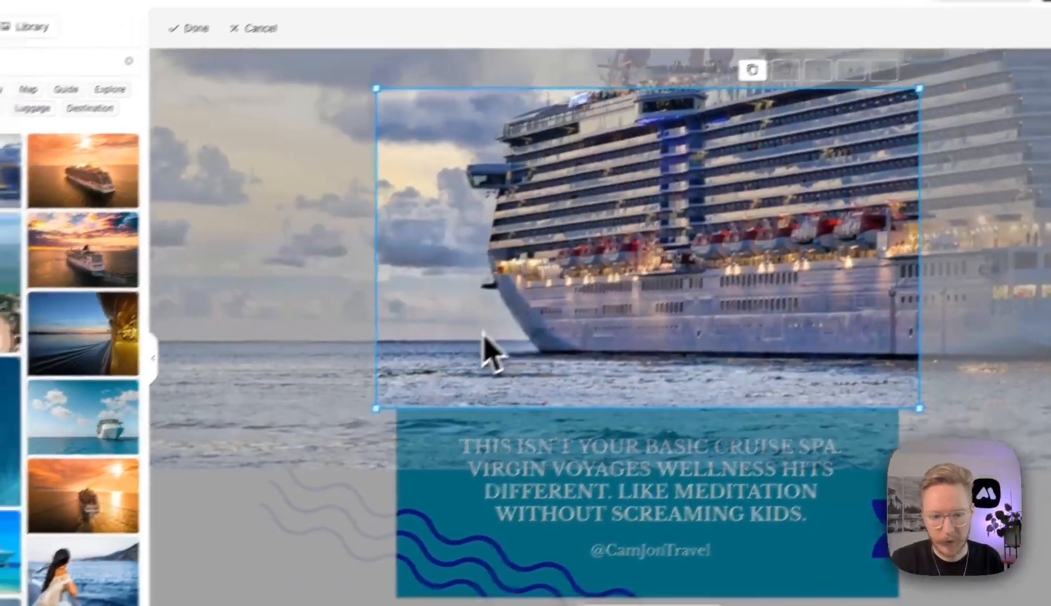
{"action": "left_click_drag", "start_coordinate": [431, 359], "coordinate": [762, 348]}
{"action": "left_click_drag", "start_coordinate": [317, 456], "coordinate": [356, 429]}
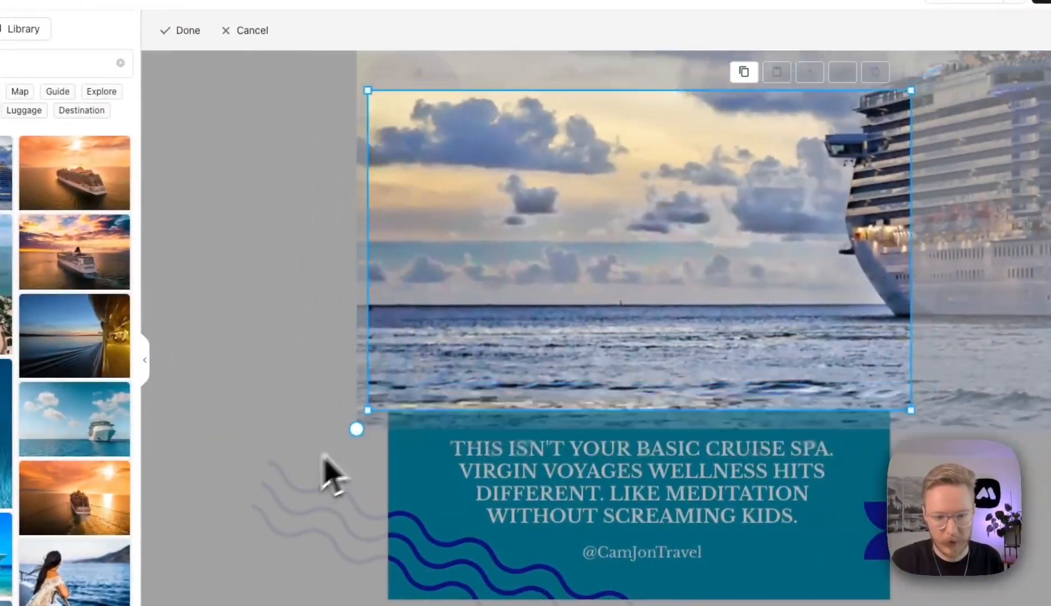
{"action": "left_click_drag", "start_coordinate": [663, 165], "coordinate": [675, 286]}
{"action": "left_click_drag", "start_coordinate": [927, 163], "coordinate": [1012, 197]}
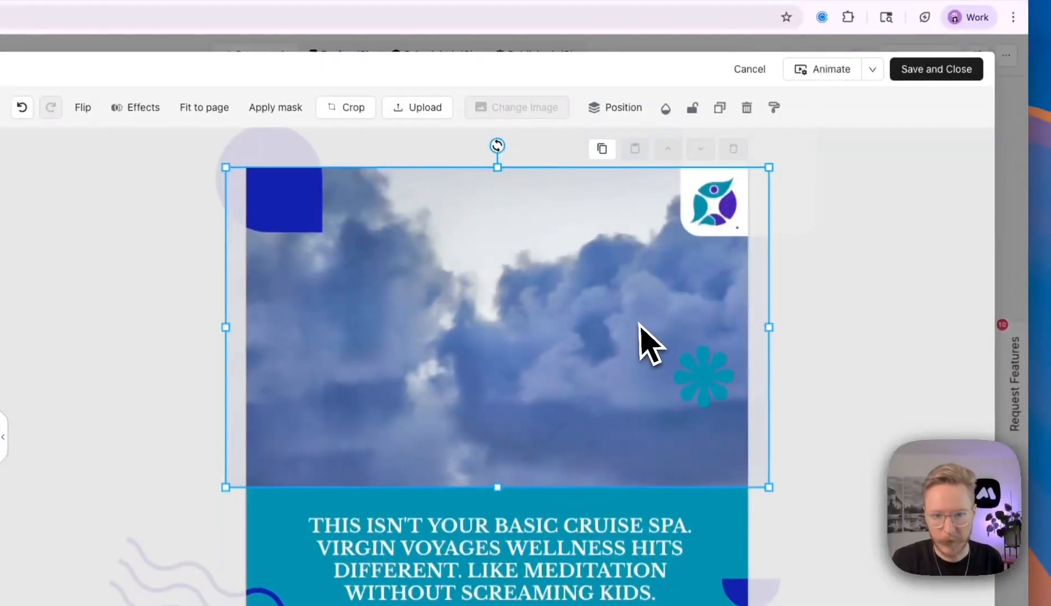
{"action": "key", "text": "super+z"}
- Shift the cruise ship photo up slightly inside its crop frame so more water shows below the ship
{"action": "double_click", "coordinate": [530, 321]}
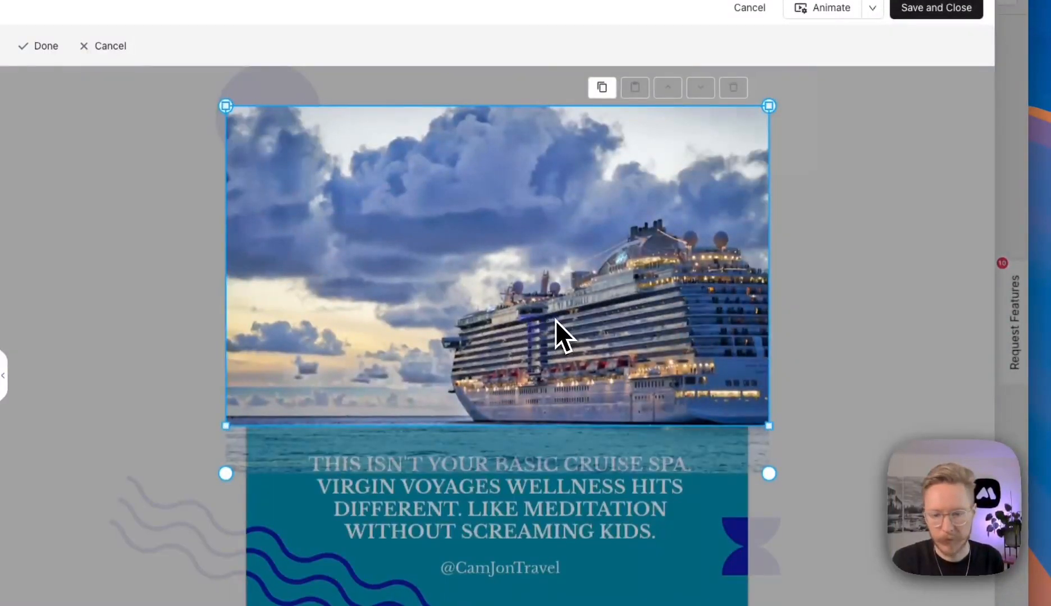
{"action": "left_click_drag", "start_coordinate": [555, 325], "coordinate": [556, 294]}
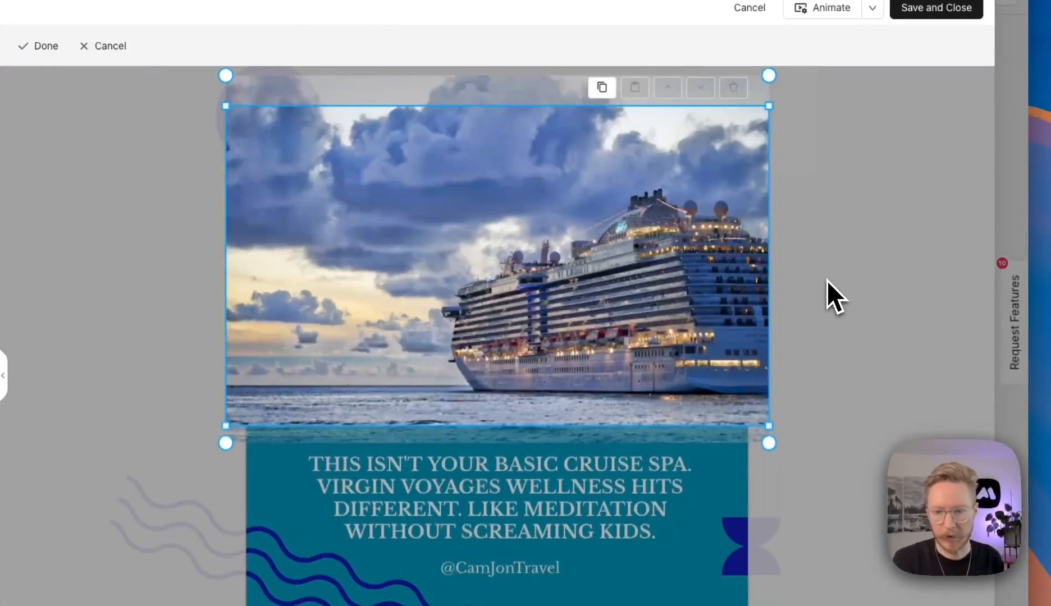
{"action": "left_click", "coordinate": [827, 286]}
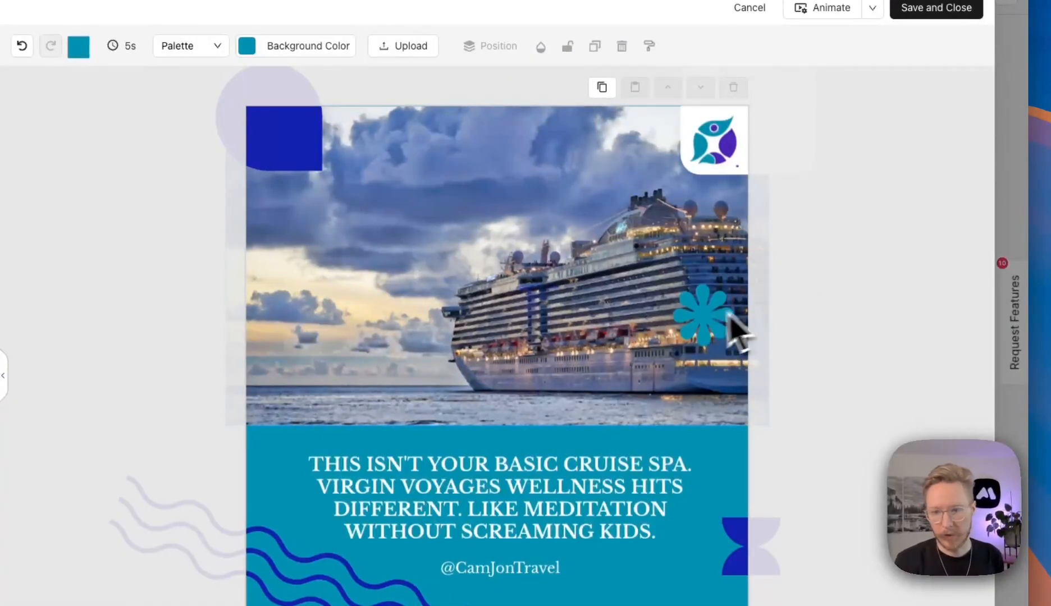
- Recolor the teal flower shape on the ship photo to white, FFFFFF
{"action": "left_click", "coordinate": [701, 334]}
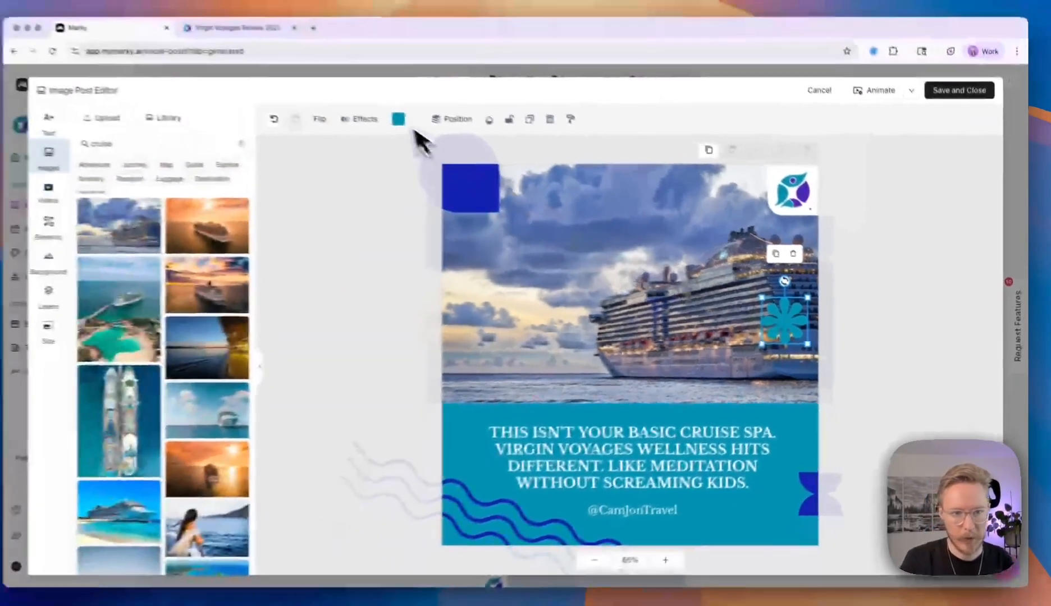
{"action": "left_click", "coordinate": [398, 118]}
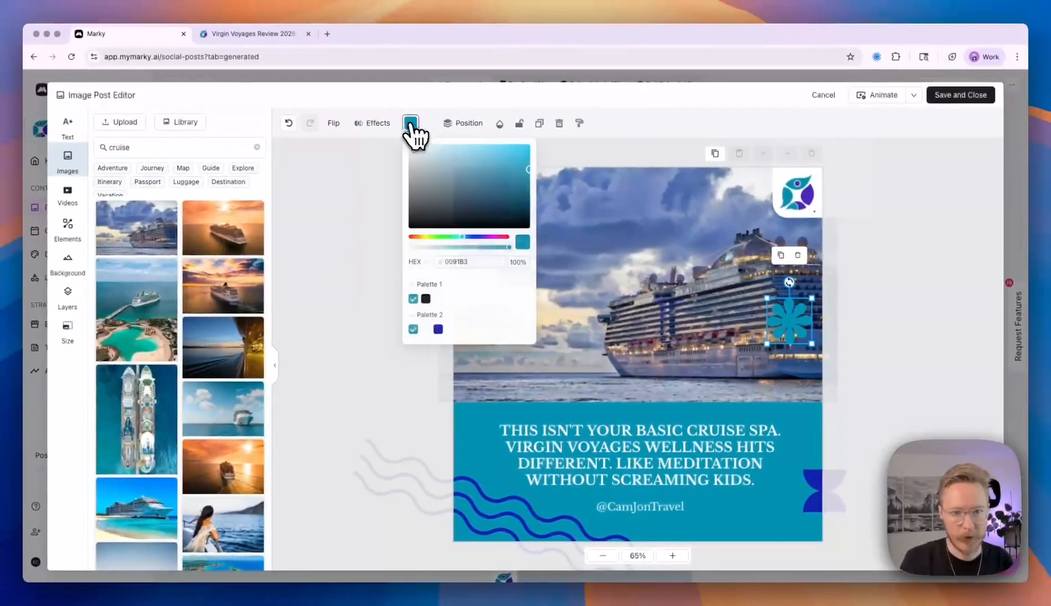
{"action": "left_click_drag", "start_coordinate": [441, 159], "coordinate": [386, 127]}
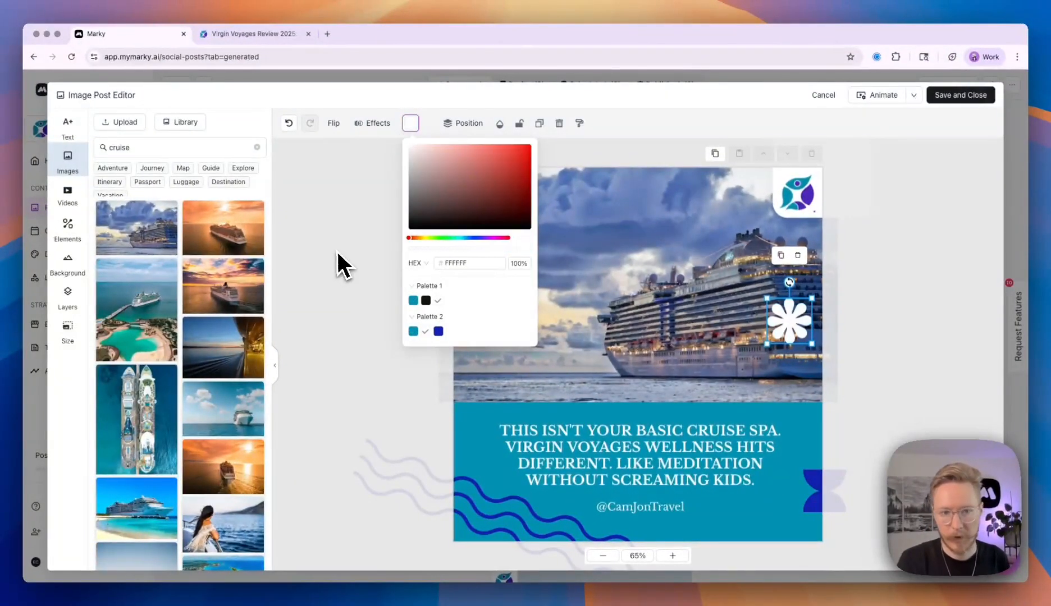
{"action": "left_click", "coordinate": [336, 250]}
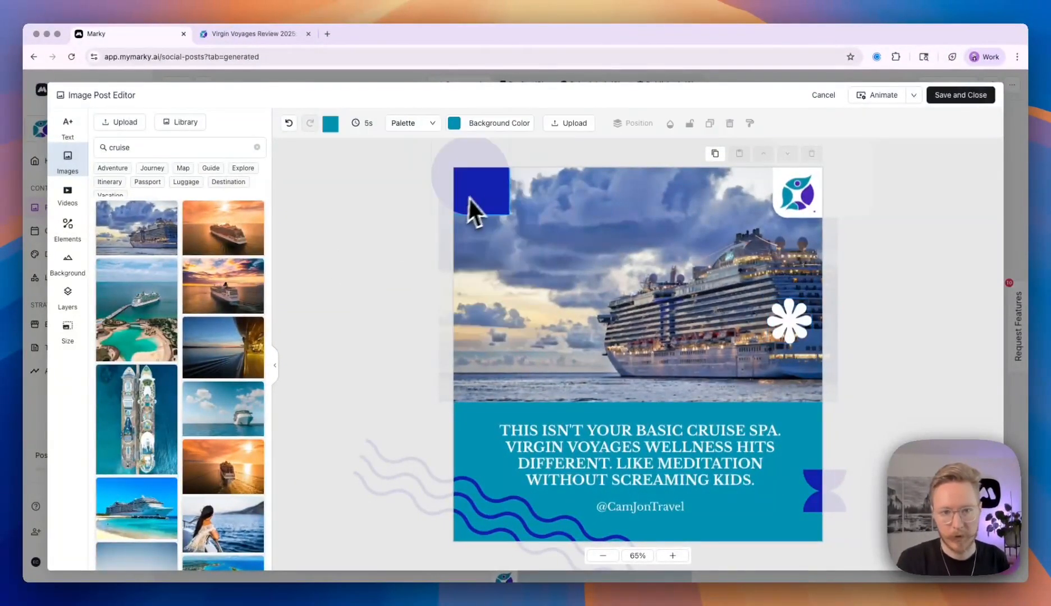
- Recolor the dark blue shape in the design's upper corner to off-white, FBFBFB
{"action": "left_click", "coordinate": [469, 199]}
{"action": "left_click", "coordinate": [418, 125]}
{"action": "left_click_drag", "start_coordinate": [439, 167], "coordinate": [400, 147]}
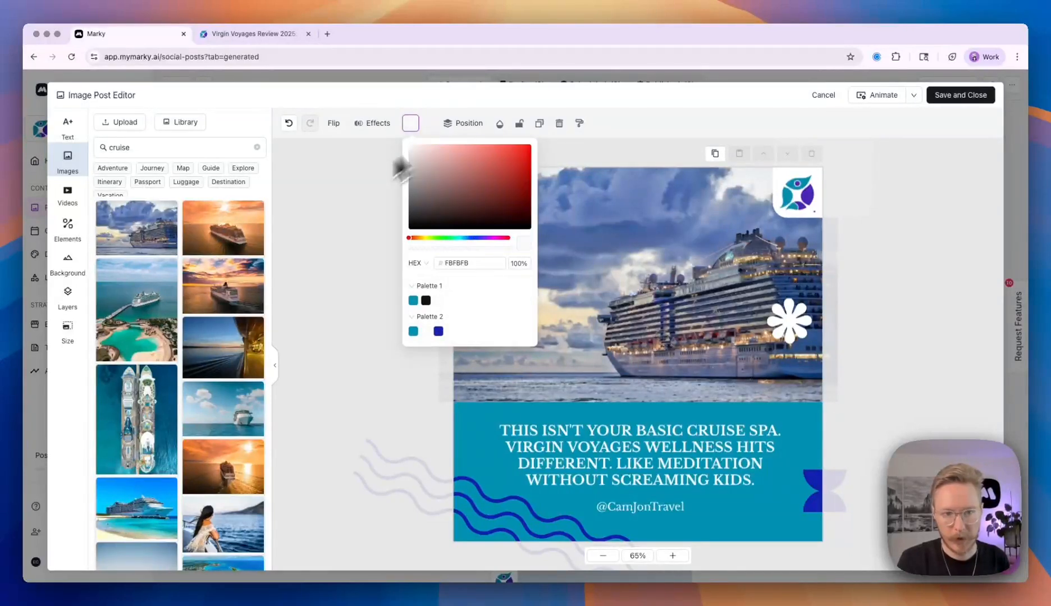
{"action": "left_click", "coordinate": [403, 190]}
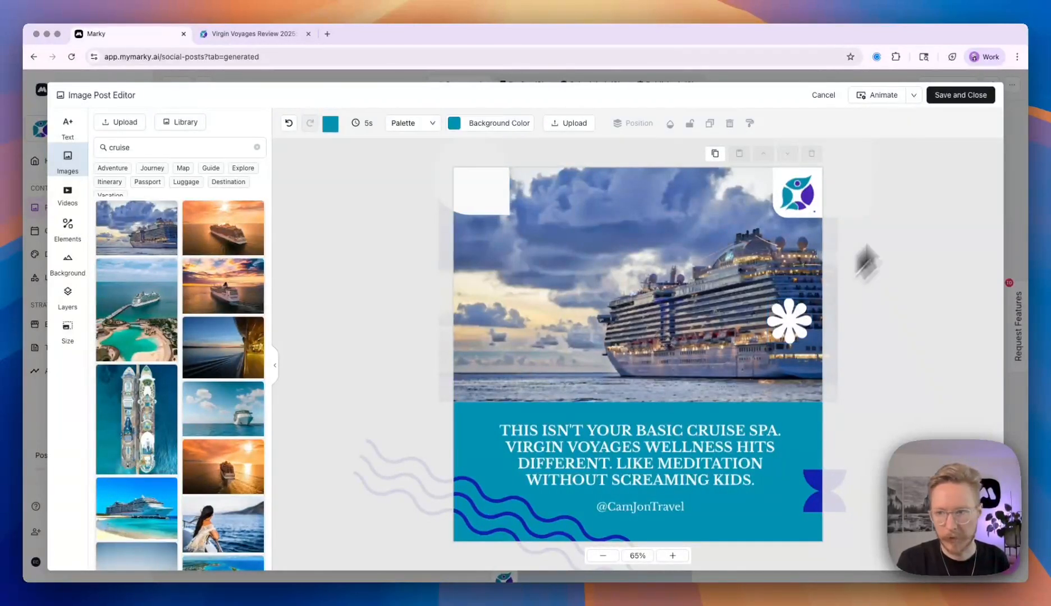
- Check the headline text's formatting, and save and close the design to return to the post
{"action": "left_click", "coordinate": [589, 462]}
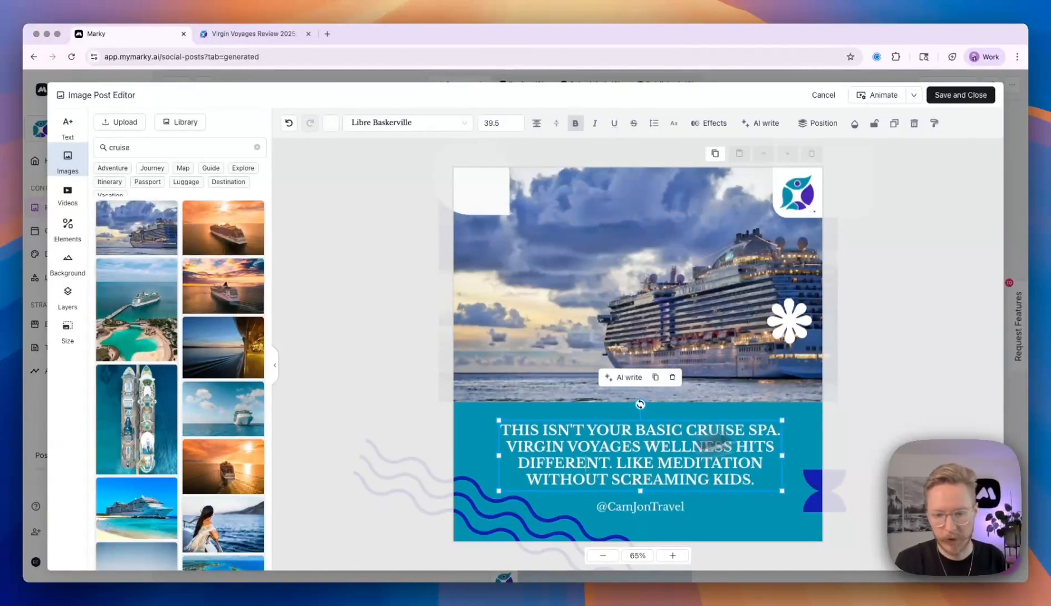
{"action": "left_click", "coordinate": [946, 359]}
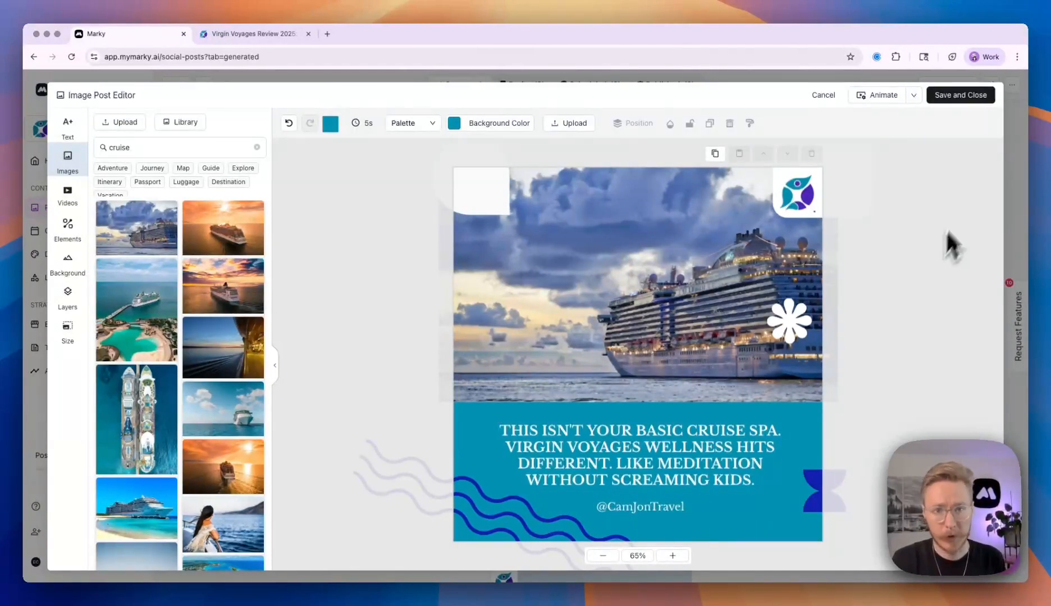
{"action": "left_click", "coordinate": [976, 98]}
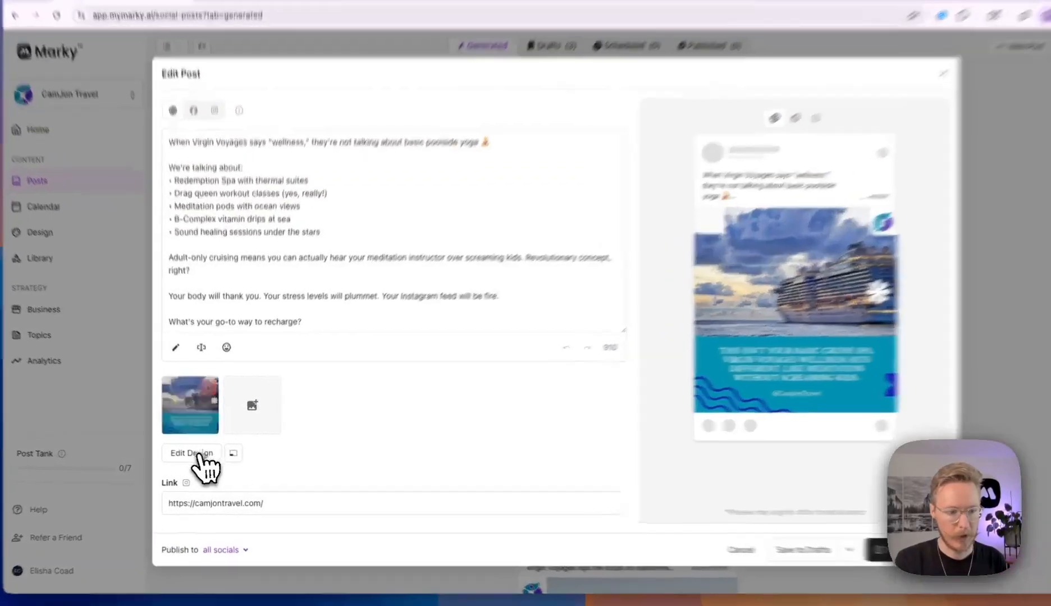
- Reopen the post's design, animate it as a video and preview the playback
{"action": "left_click", "coordinate": [207, 462]}
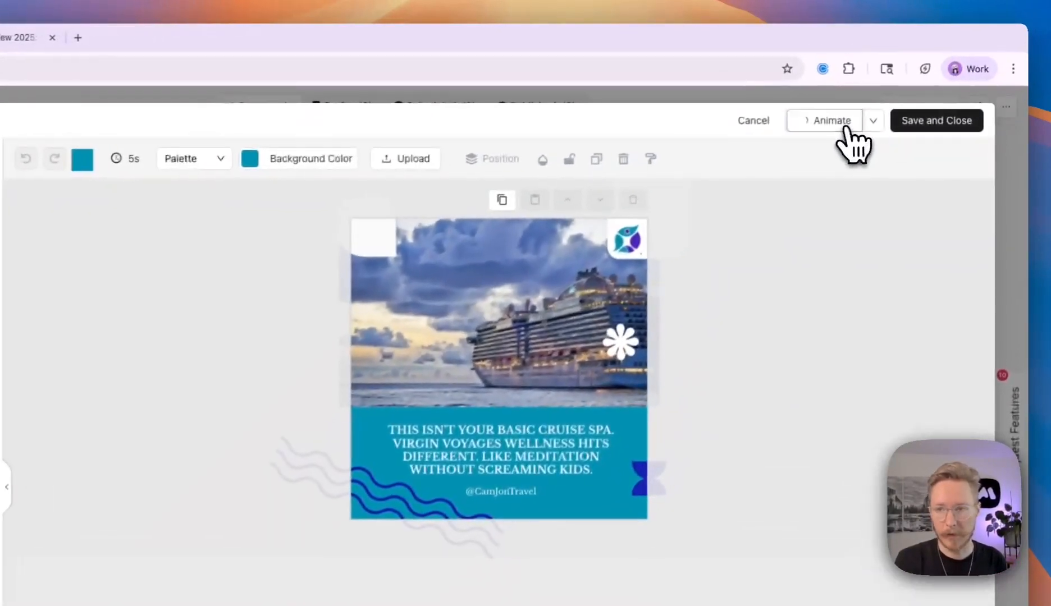
{"action": "left_click", "coordinate": [897, 104]}
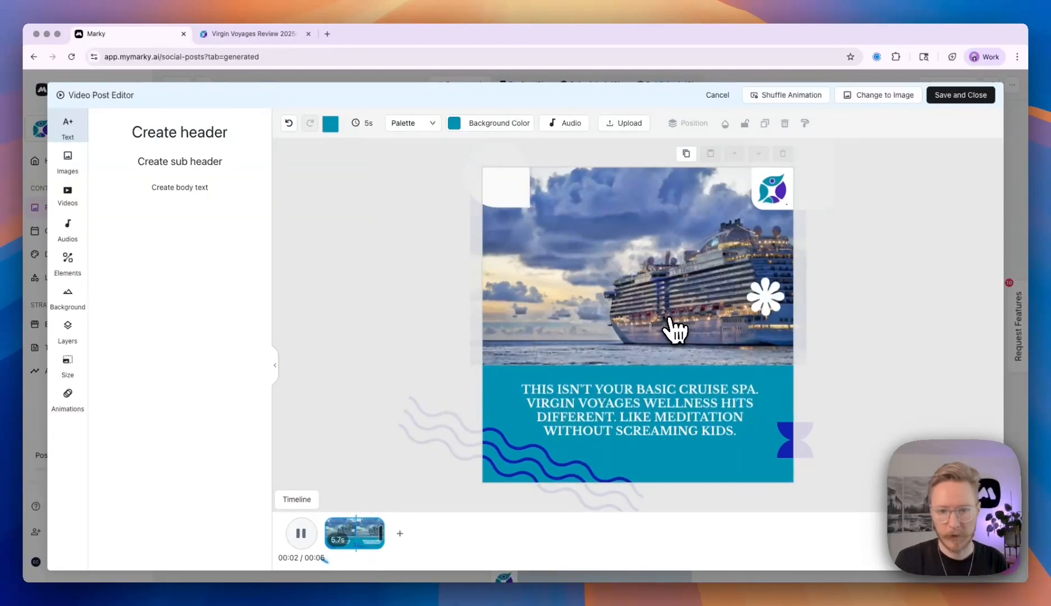
{"action": "mouse_move", "coordinate": [377, 537]}
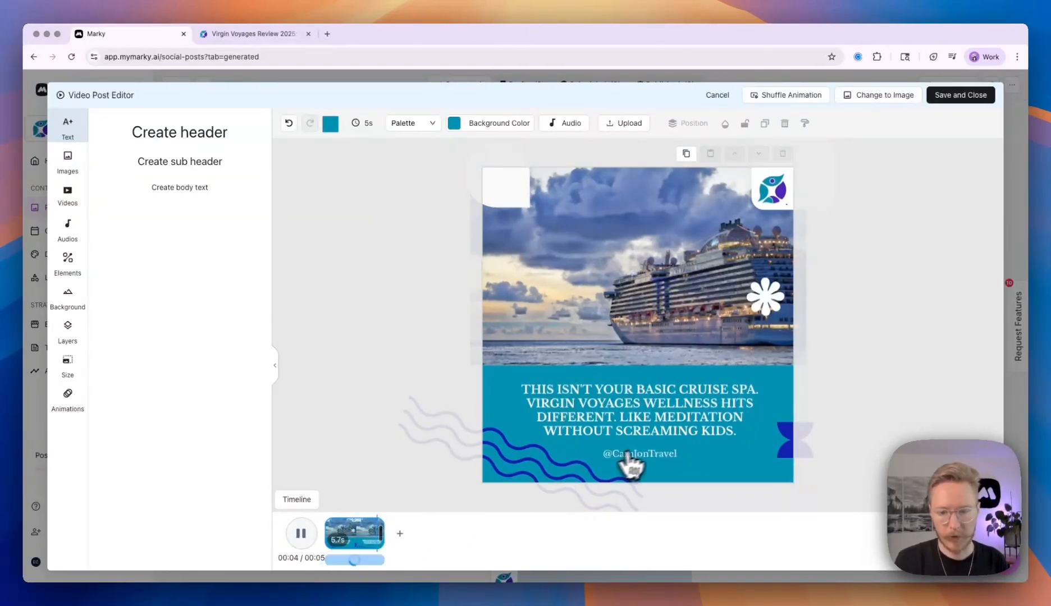
{"action": "left_click", "coordinate": [300, 534]}
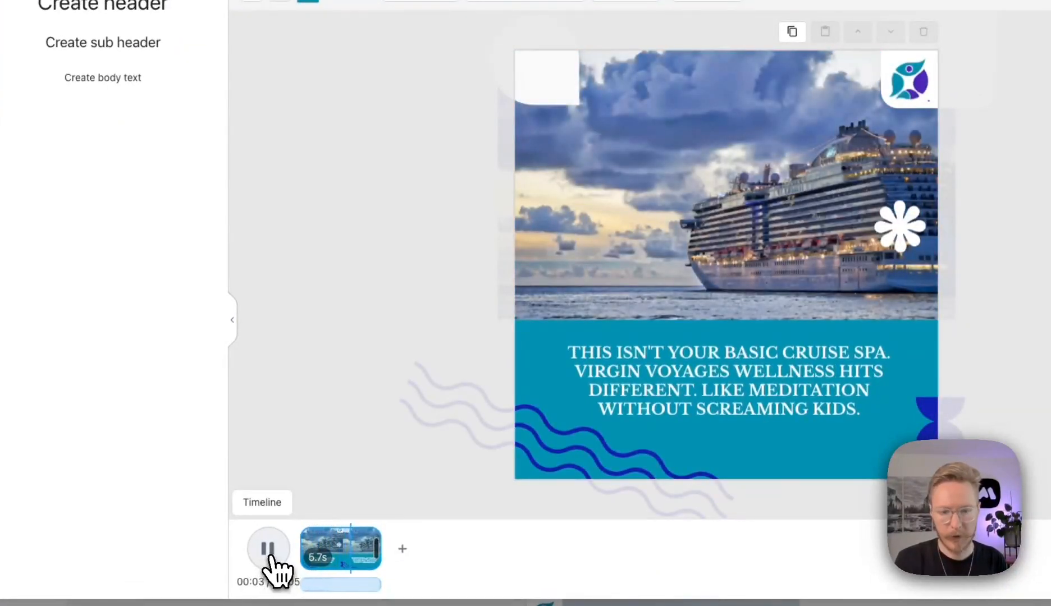
{"action": "left_click", "coordinate": [267, 555]}
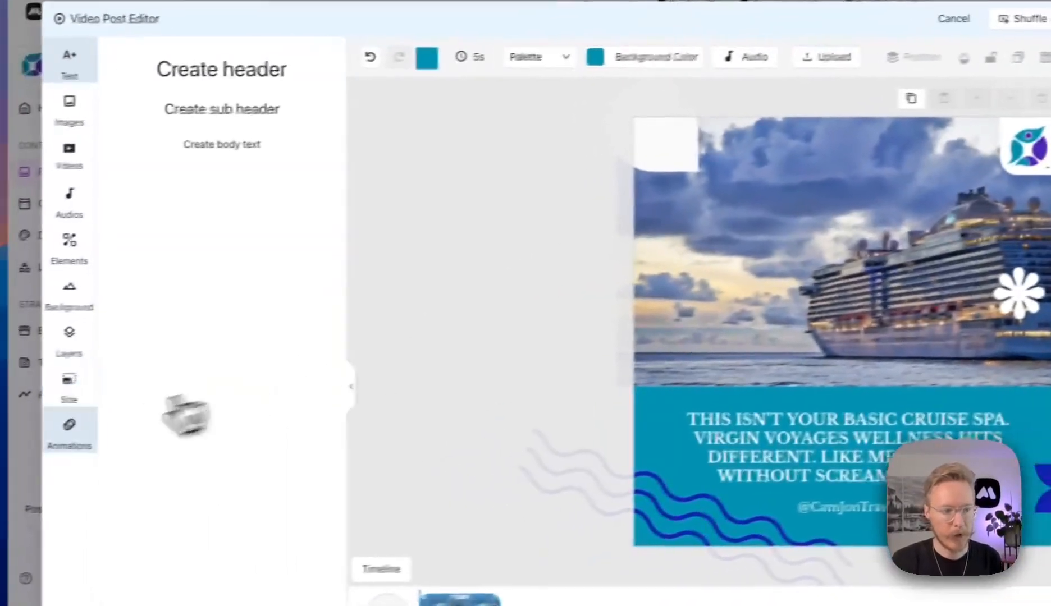
- Set the off-white corner shape's entry animation to Move and preview the result
{"action": "left_click", "coordinate": [87, 428]}
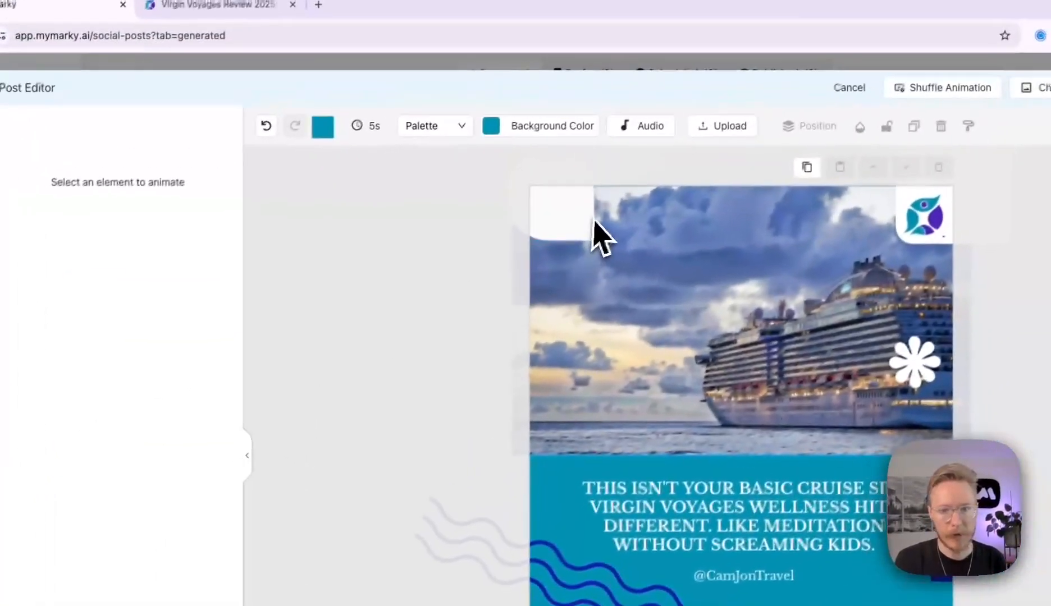
{"action": "left_click", "coordinate": [707, 152]}
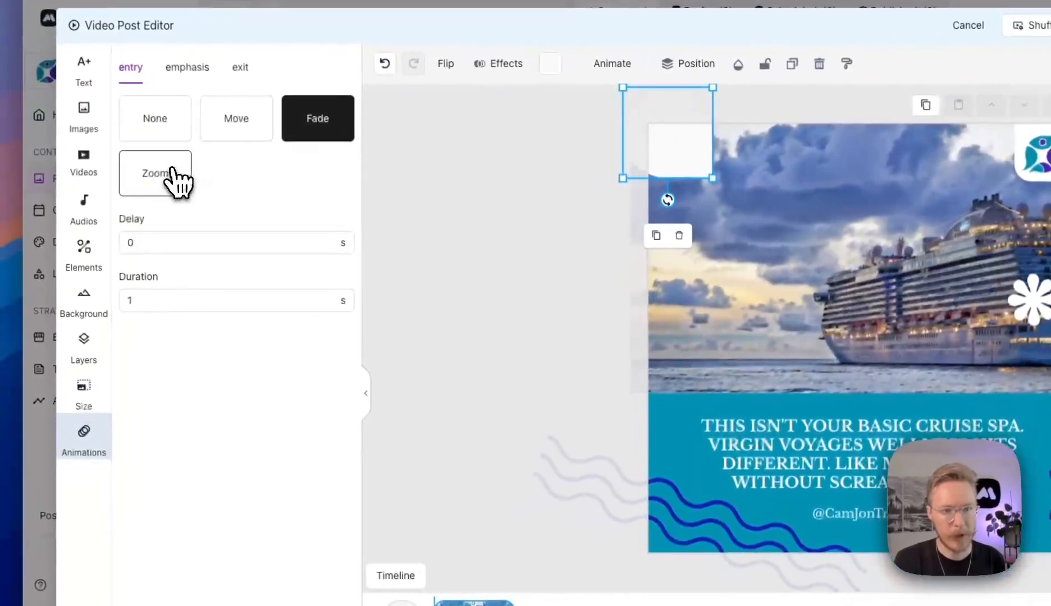
{"action": "left_click", "coordinate": [176, 180]}
{"action": "left_click", "coordinate": [245, 129]}
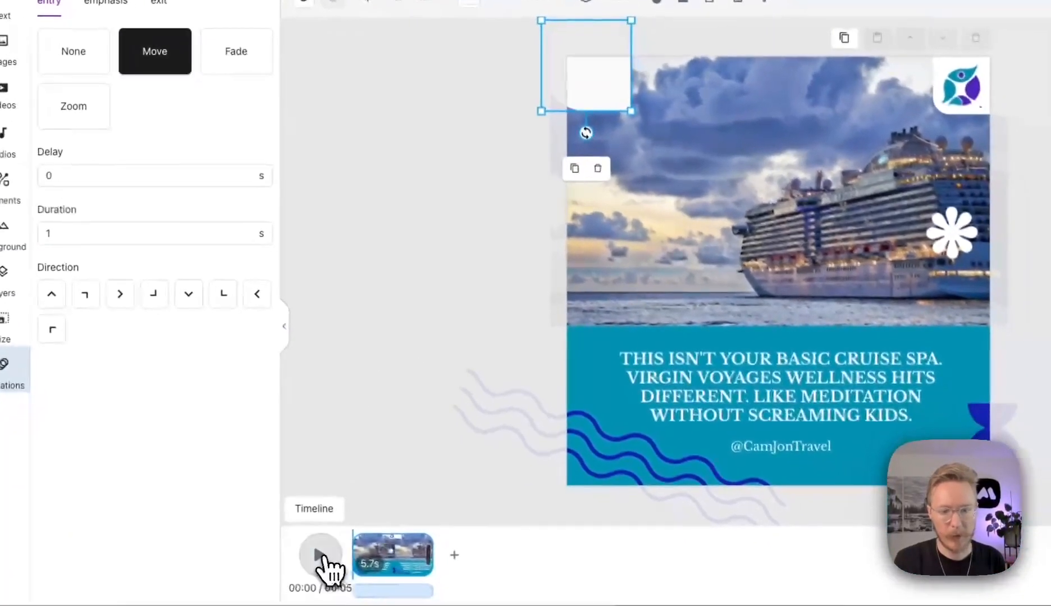
{"action": "left_click", "coordinate": [324, 555]}
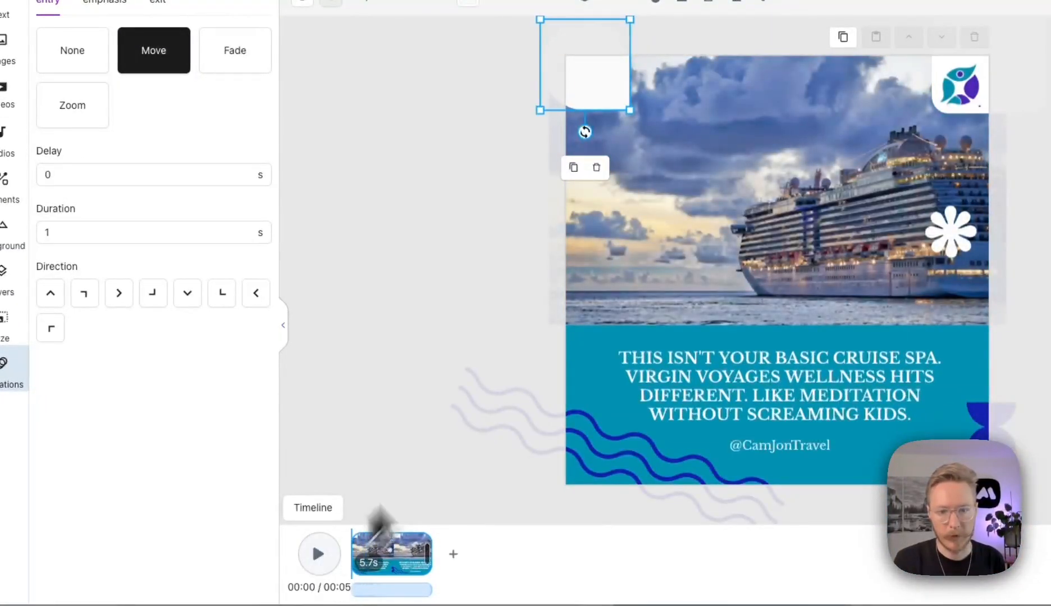
{"action": "left_click", "coordinate": [598, 461]}
{"action": "left_click", "coordinate": [371, 211]}
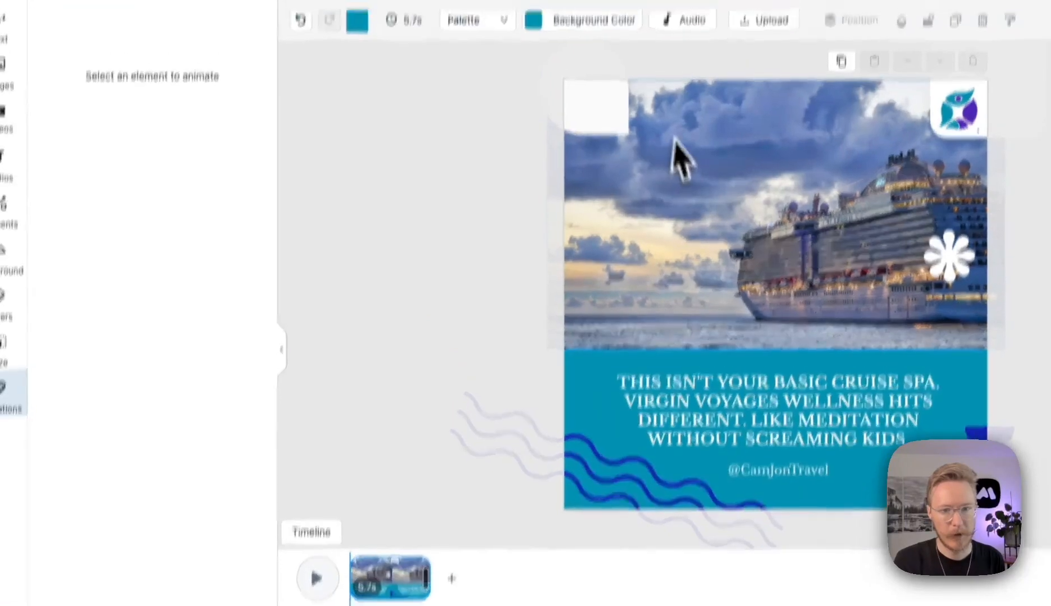
- Change the animated video back to a still image and cancel the design edits
{"action": "left_click", "coordinate": [670, 143]}
{"action": "left_click", "coordinate": [434, 436]}
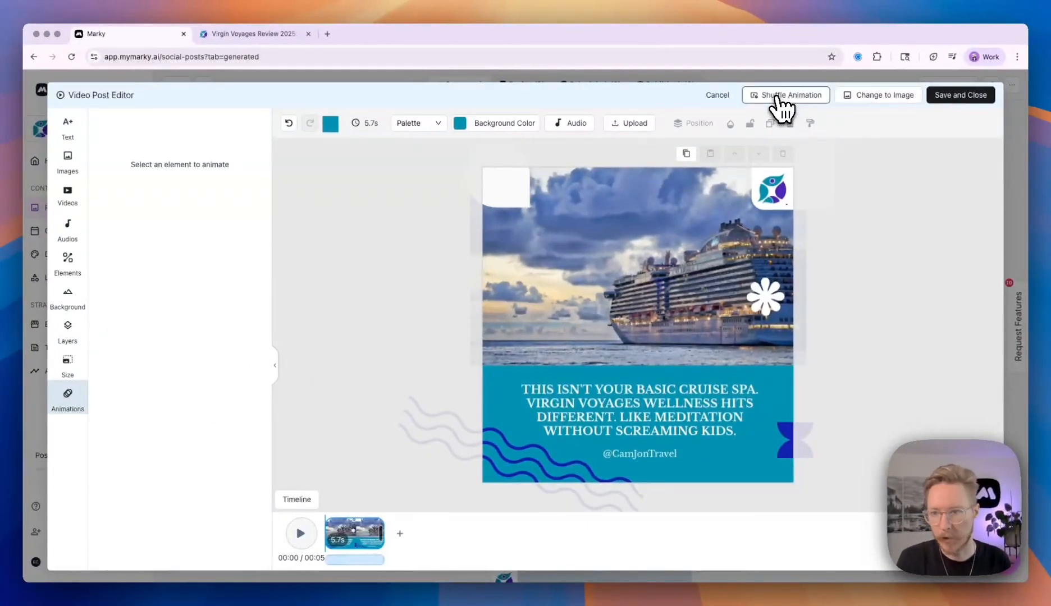
{"action": "left_click", "coordinate": [875, 97]}
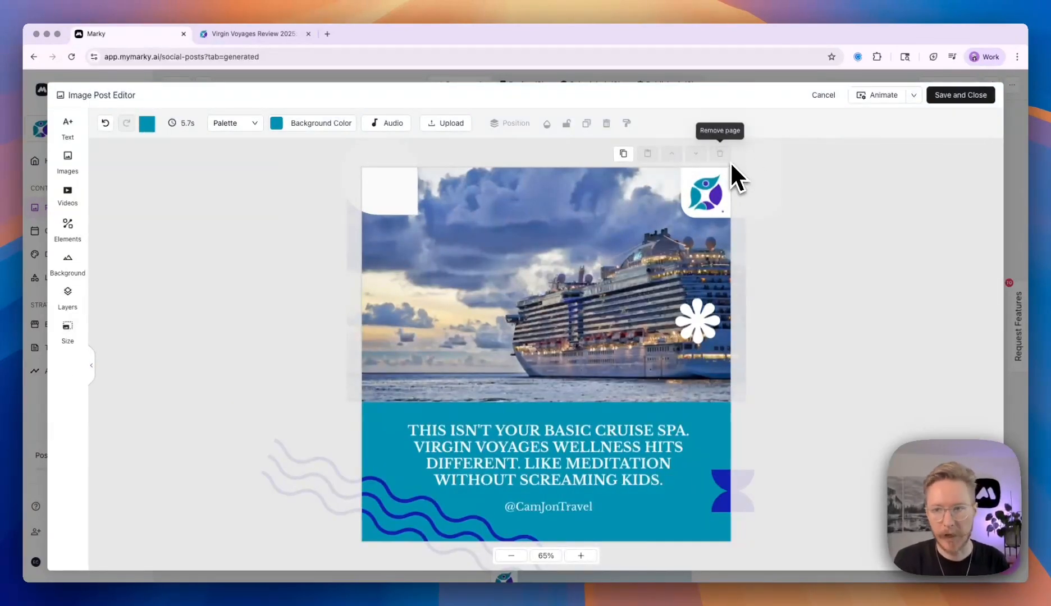
{"action": "left_click", "coordinate": [821, 97]}
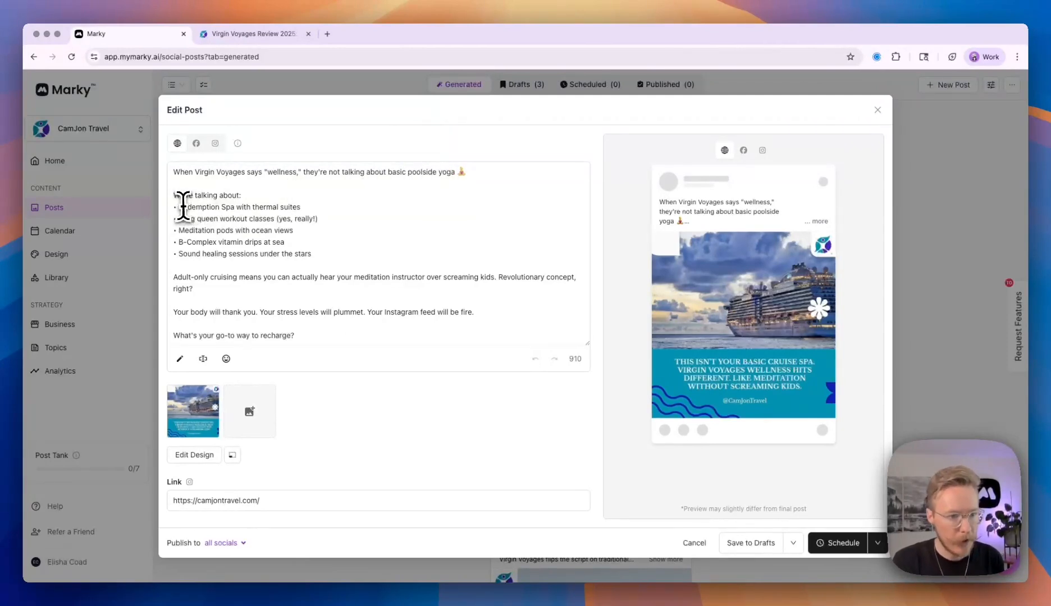
- Delete the "Sound healing sessions under the stars" bullet from the default caption
{"action": "scroll", "coordinate": [198, 203], "scroll_direction": "down", "scroll_amount": 1}
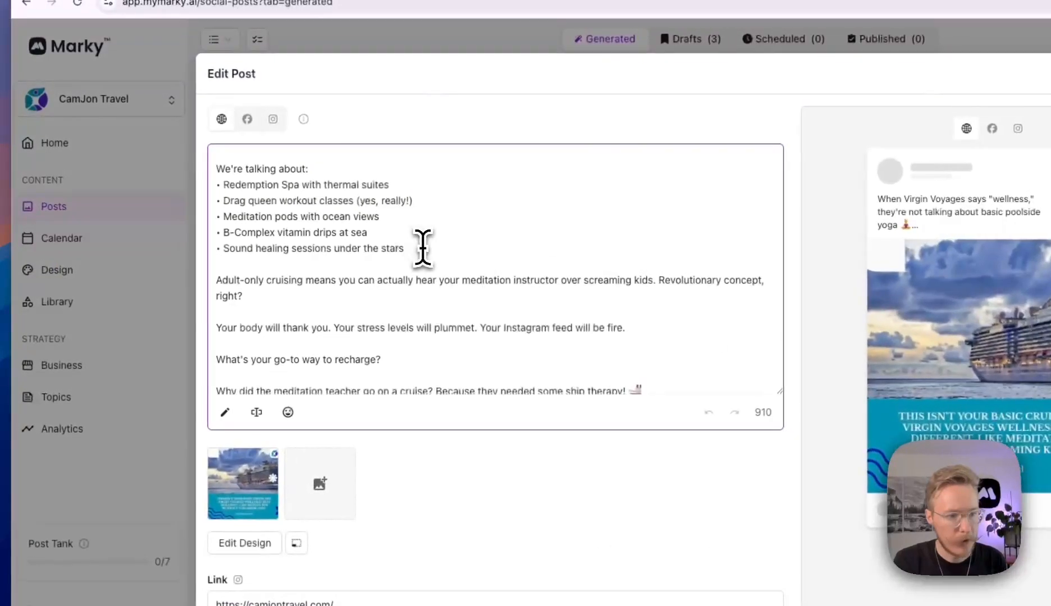
{"action": "scroll", "coordinate": [419, 254], "scroll_direction": "up", "scroll_amount": 1}
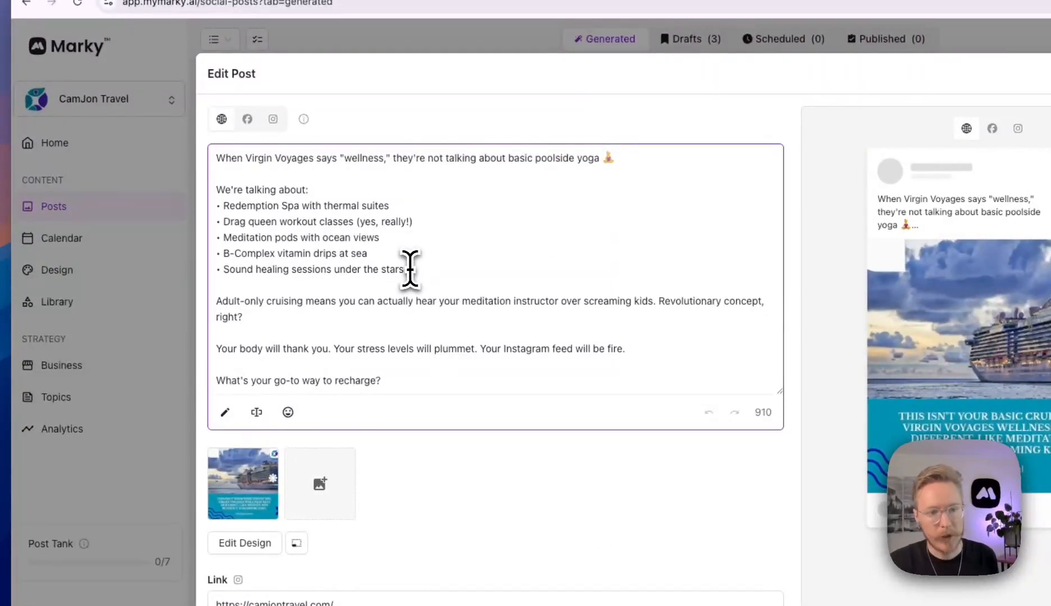
{"action": "left_click_drag", "start_coordinate": [407, 253], "coordinate": [407, 256]}
{"action": "key", "text": "BackSpace"}
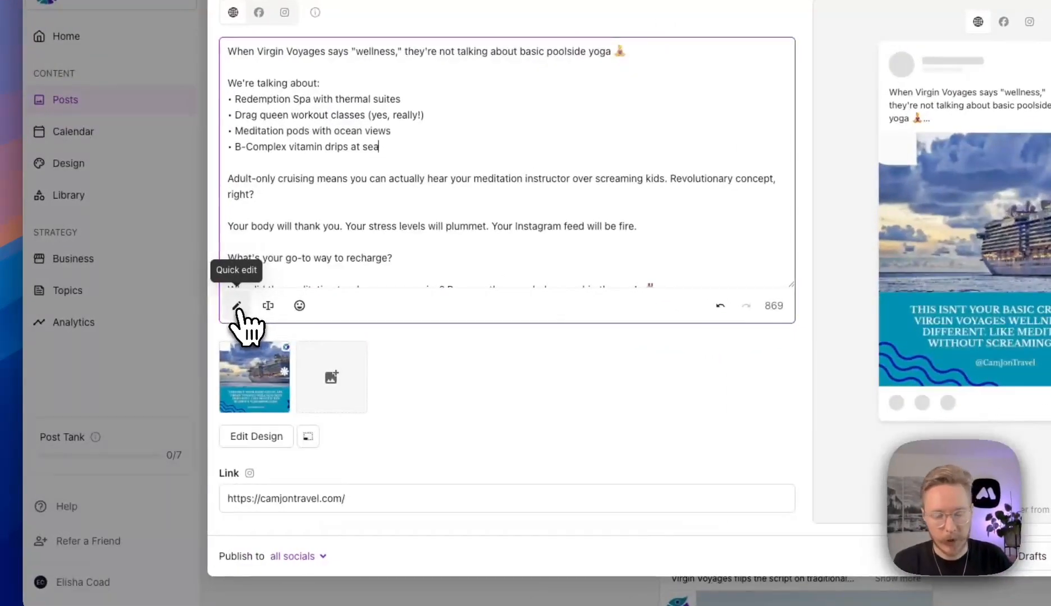
- Modify the default caption with the AI instruction "Make this have more emojis, and be funner" and review the rewritten text
{"action": "left_click", "coordinate": [237, 306]}
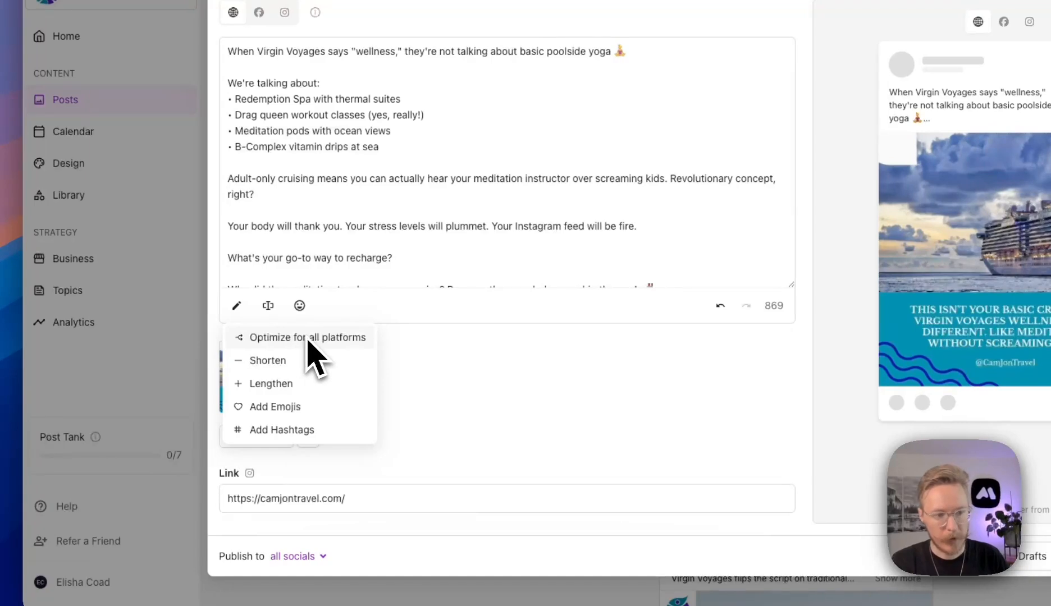
{"action": "left_click", "coordinate": [269, 308]}
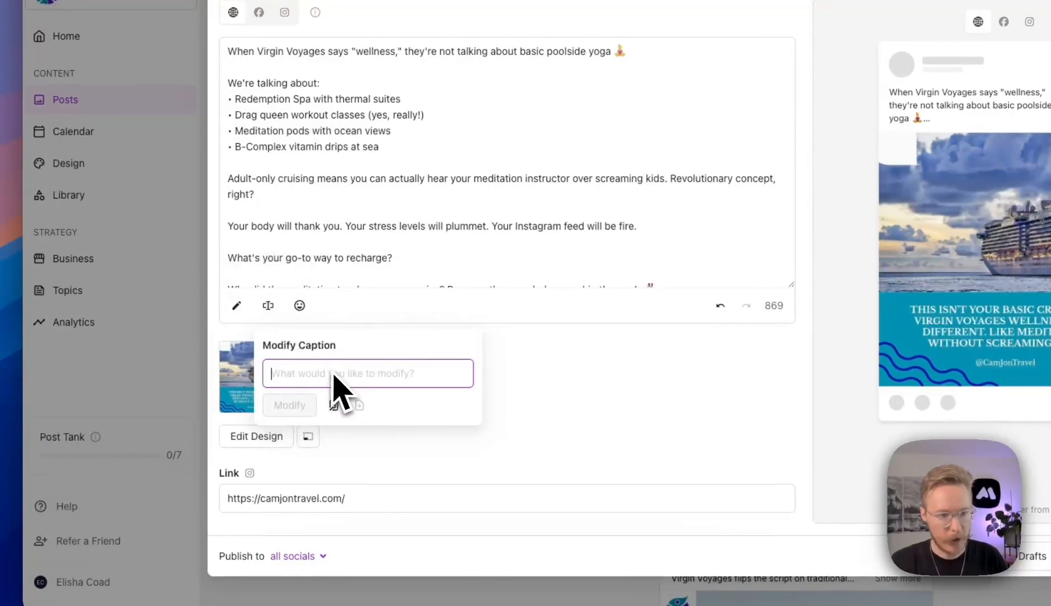
{"action": "type", "text": "Make this have more emojis"}
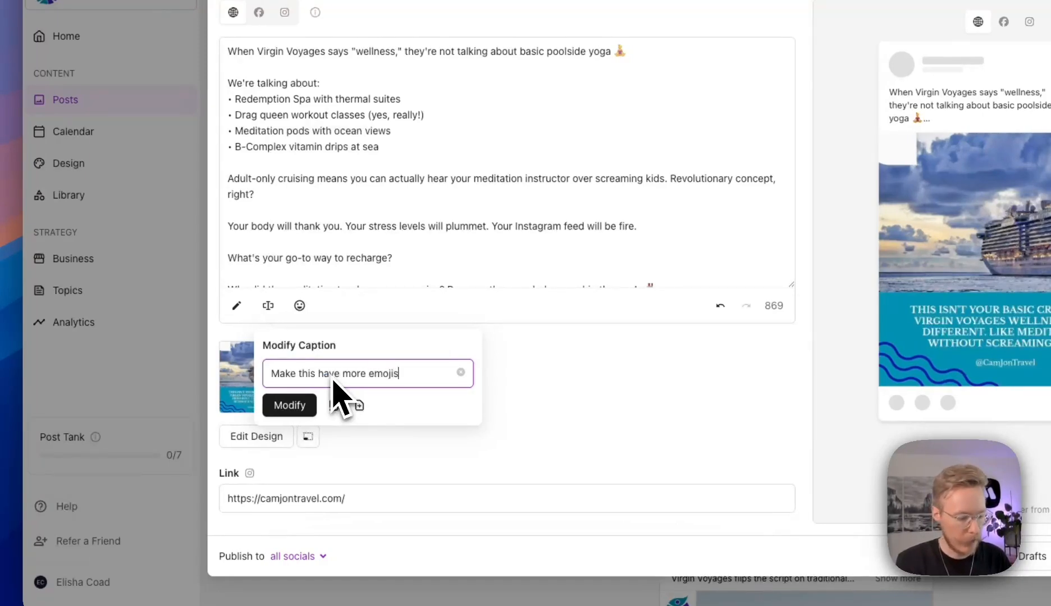
{"action": "type", "text": ", and be fun"}
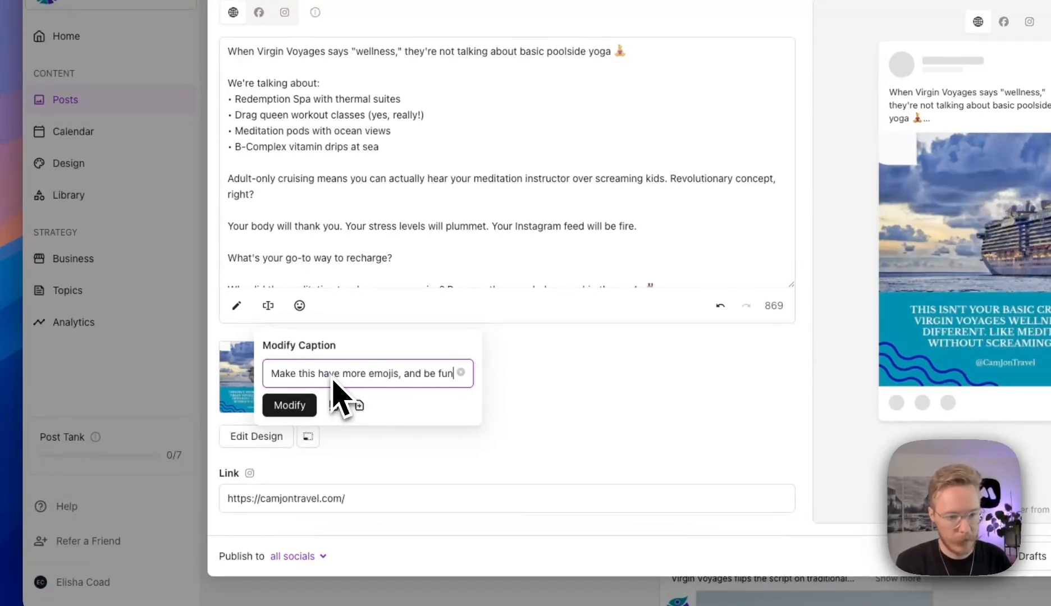
{"action": "type", "text": "ner"}
{"action": "left_click", "coordinate": [298, 411]}
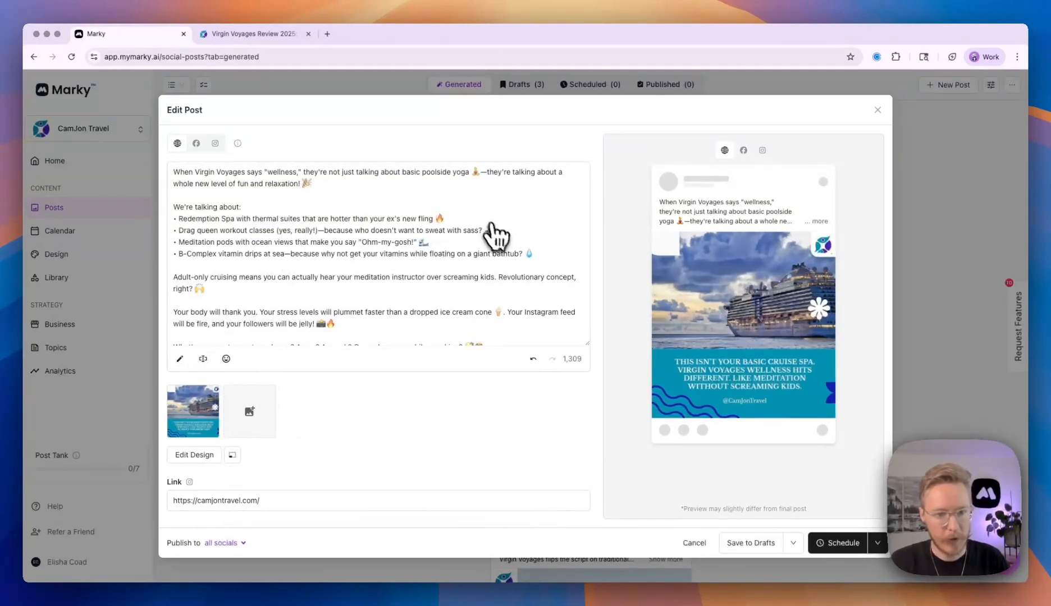
{"action": "scroll", "coordinate": [409, 248], "scroll_direction": "down", "scroll_amount": 2}
{"action": "scroll", "coordinate": [409, 248], "scroll_direction": "down", "scroll_amount": 2}
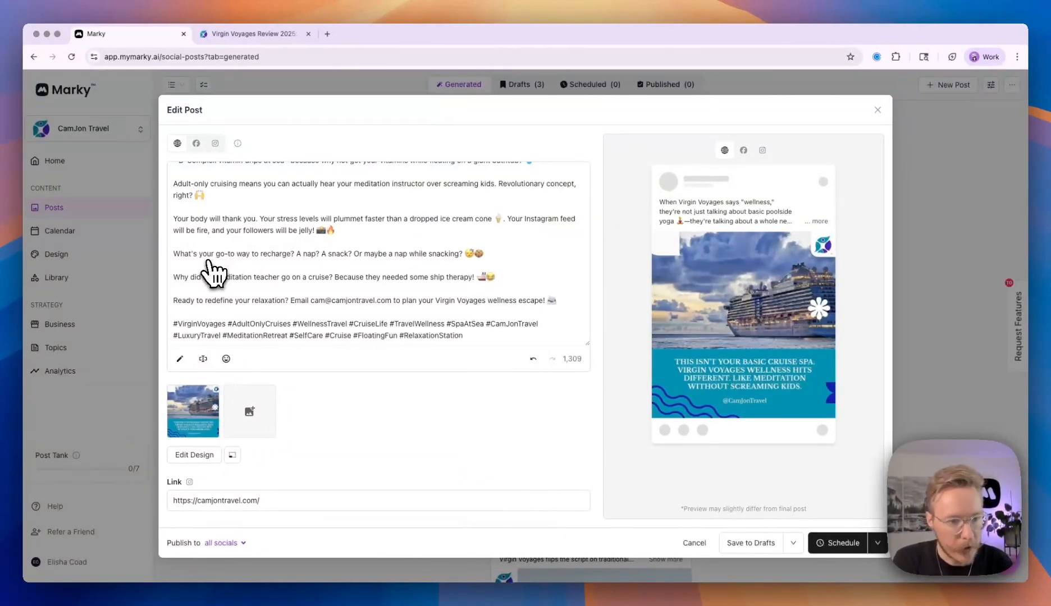
{"action": "scroll", "coordinate": [211, 269], "scroll_direction": "up", "scroll_amount": 10}
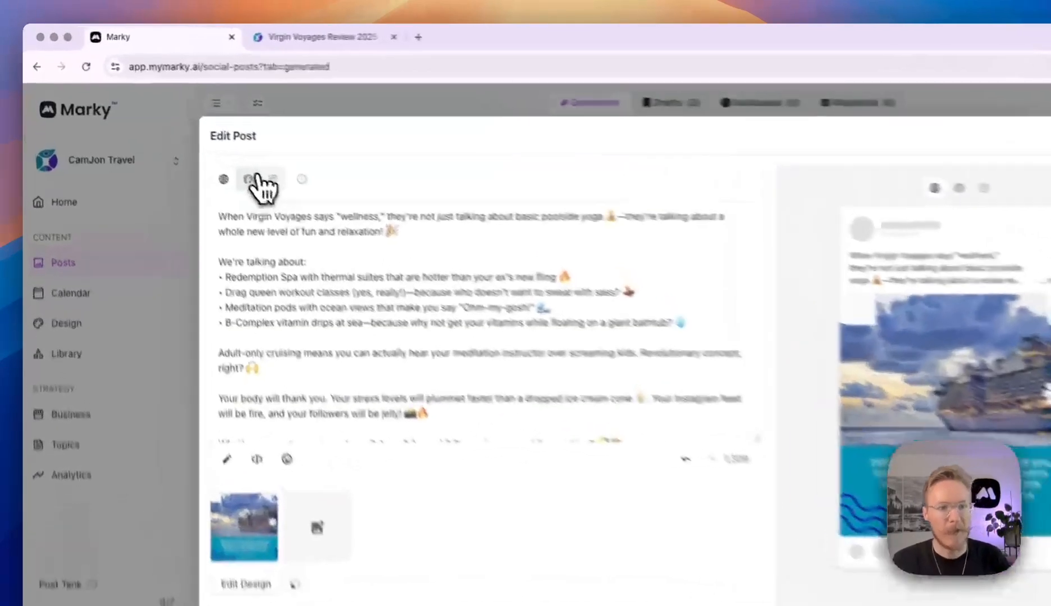
- Look through the Facebook version and the Instagram Post and Story versions of the post, and return to the default version
{"action": "left_click", "coordinate": [195, 143]}
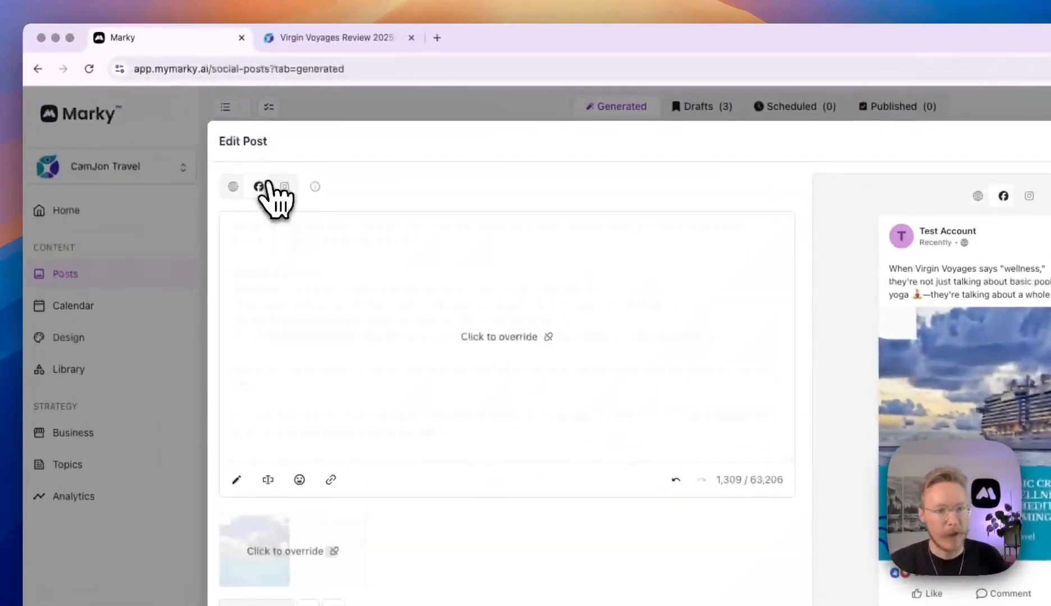
{"action": "left_click", "coordinate": [233, 187]}
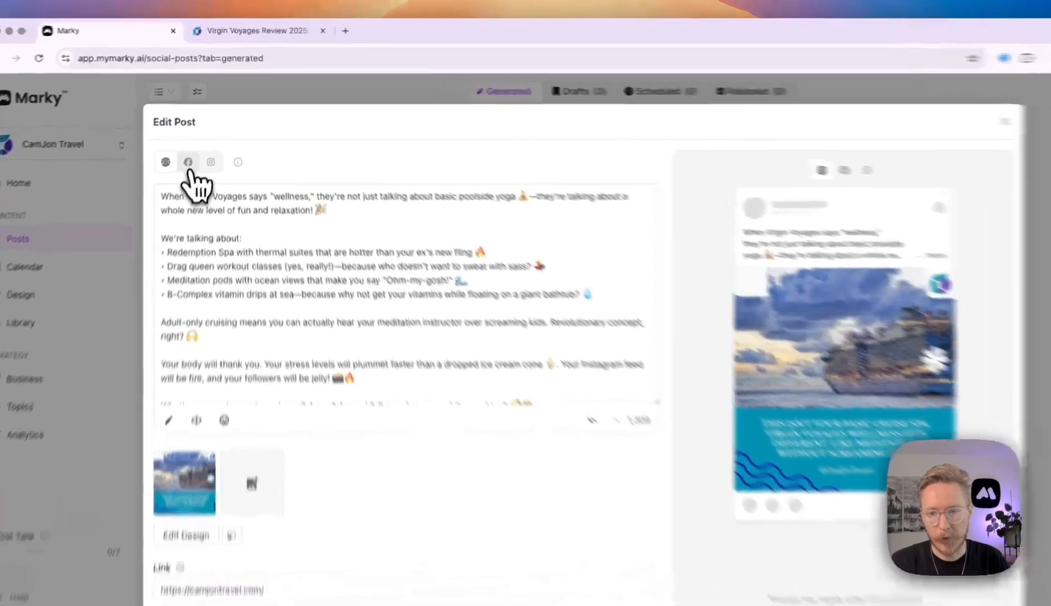
{"action": "left_click", "coordinate": [197, 145]}
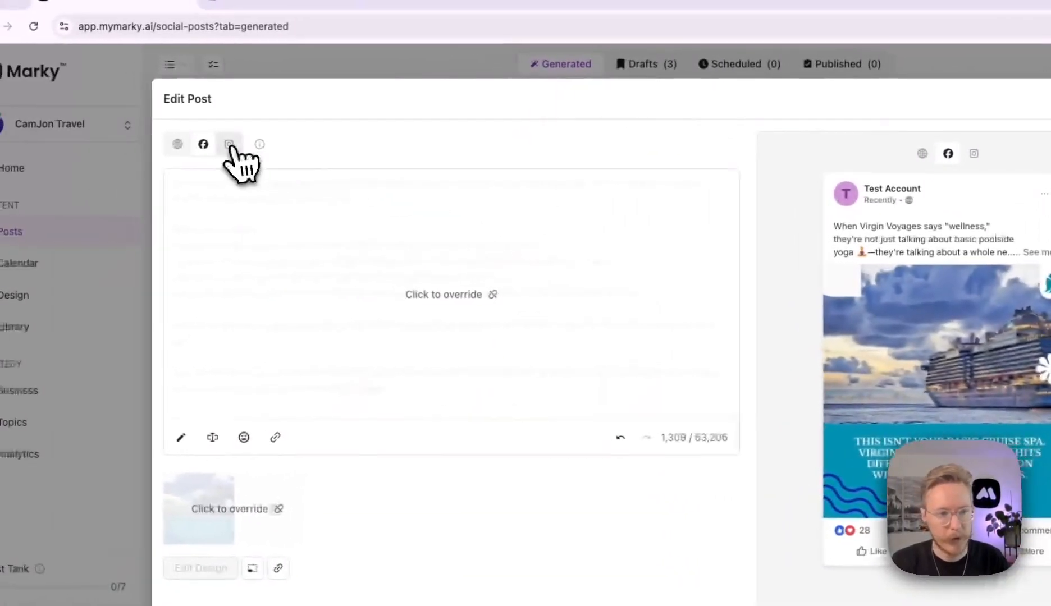
{"action": "left_click", "coordinate": [87, 132]}
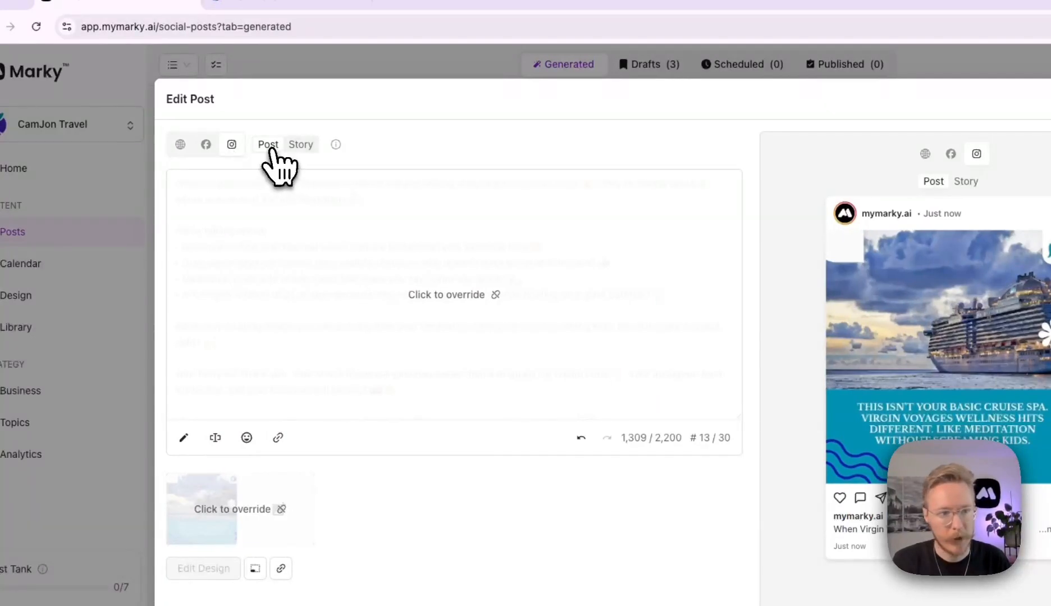
{"action": "left_click", "coordinate": [301, 146]}
{"action": "left_click", "coordinate": [269, 145]}
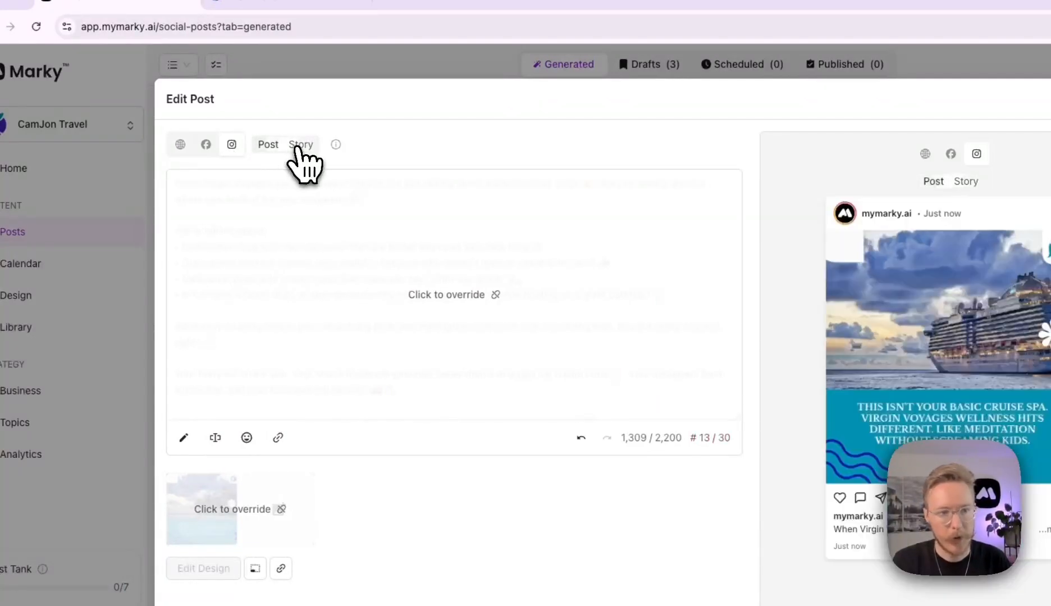
{"action": "left_click", "coordinate": [300, 146]}
{"action": "left_click", "coordinate": [278, 146]}
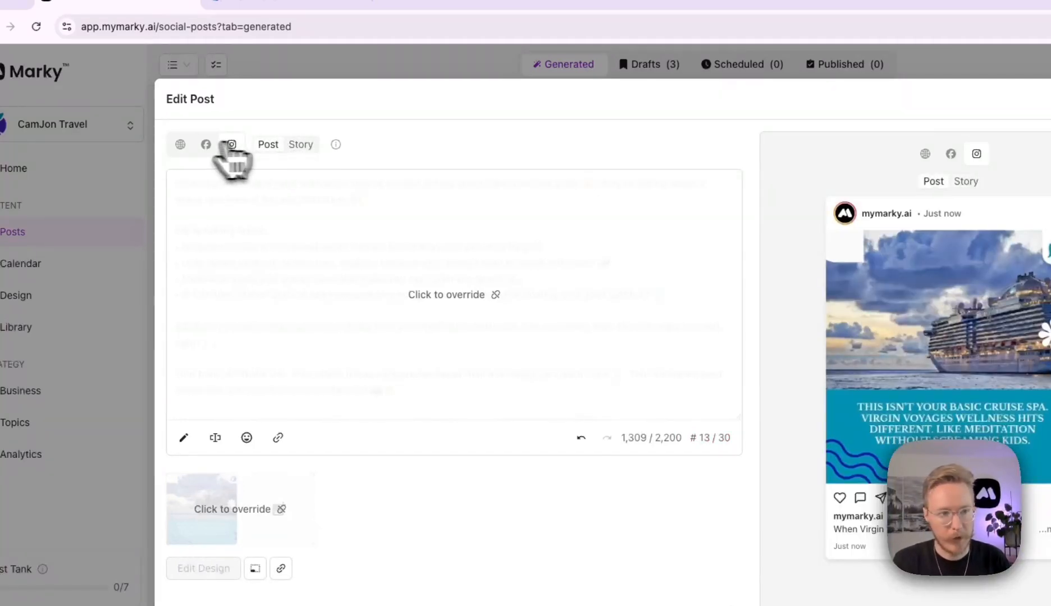
{"action": "left_click", "coordinate": [180, 144]}
{"action": "scroll", "coordinate": [404, 314], "scroll_direction": "down", "scroll_amount": 3}
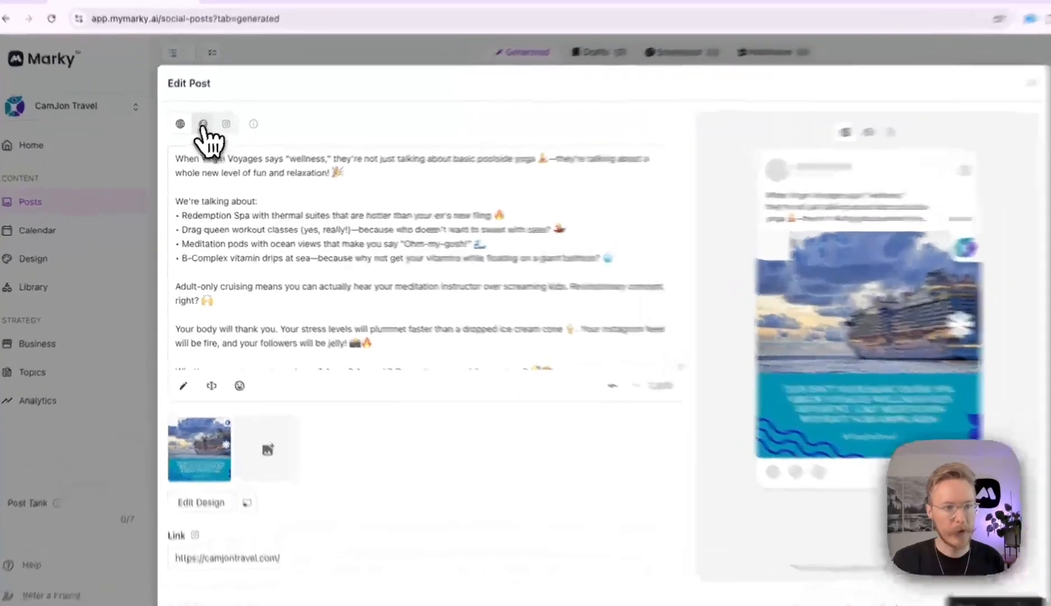
- Override the Facebook caption and delete the paragraphs from "Adult-only cruising" through the ship therapy joke
{"action": "left_click", "coordinate": [196, 144]}
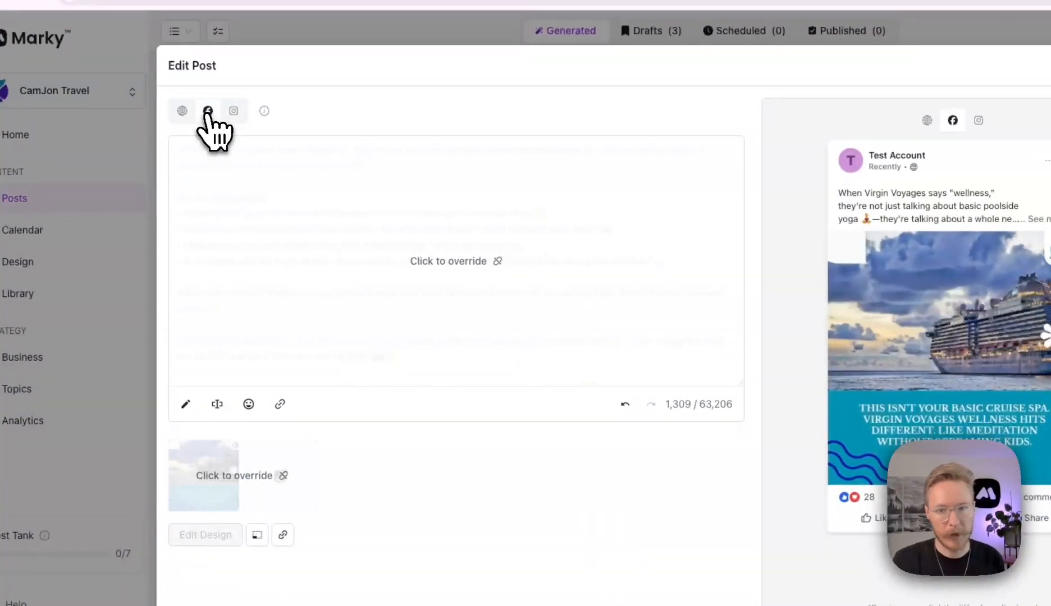
{"action": "left_click", "coordinate": [415, 297]}
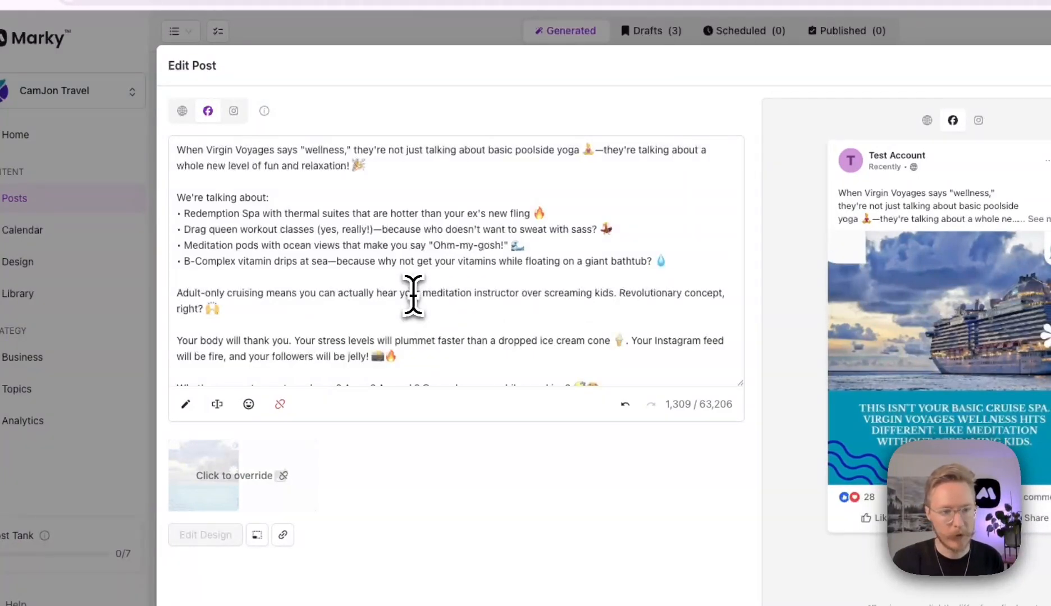
{"action": "scroll", "coordinate": [413, 294], "scroll_direction": "down", "scroll_amount": 2}
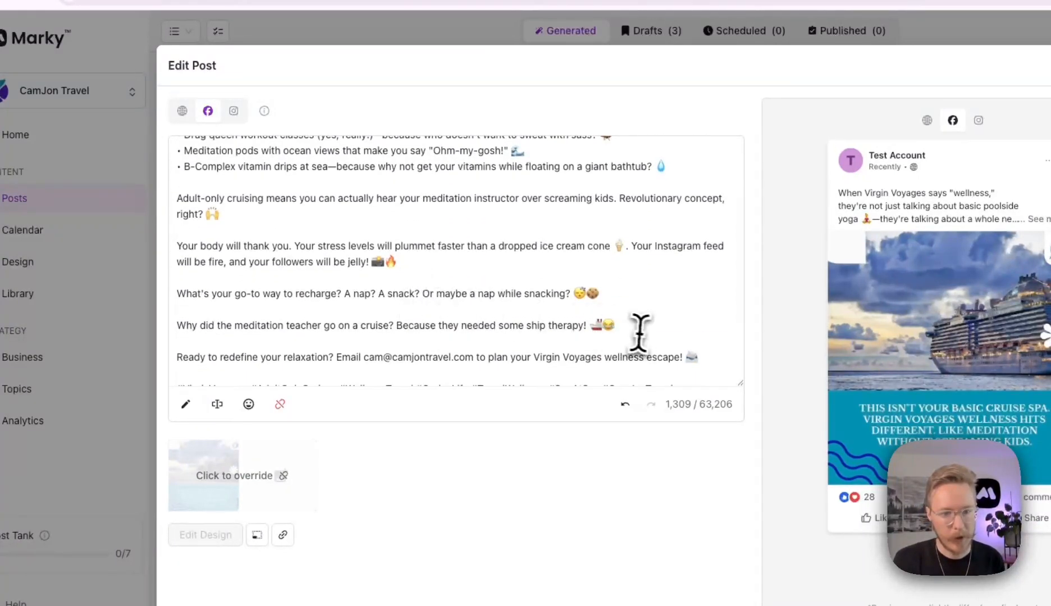
{"action": "left_click_drag", "start_coordinate": [639, 329], "coordinate": [622, 275]}
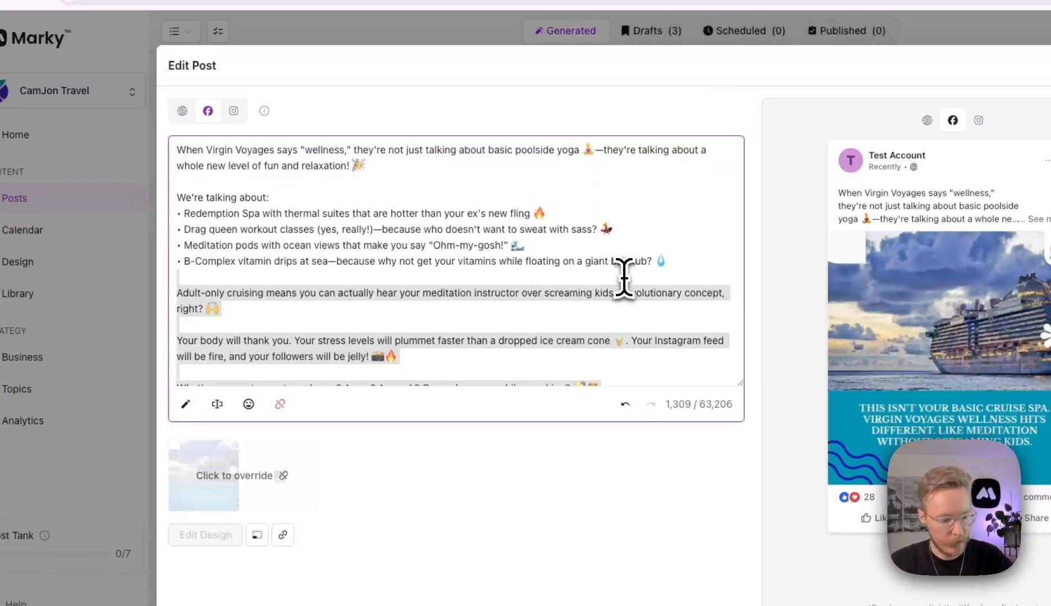
{"action": "key", "text": "BackSpace"}
{"action": "key", "text": "BackSpace"}
- Delete the hashtags at the end of the Facebook caption
{"action": "left_click_drag", "start_coordinate": [618, 362], "coordinate": [617, 307]}
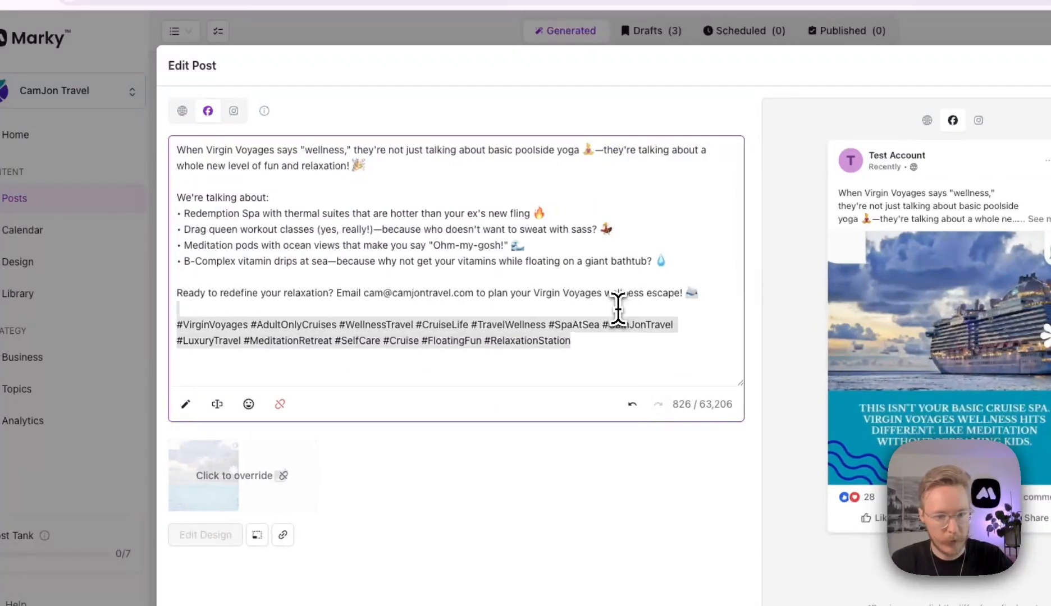
{"action": "key", "text": "BackSpace"}
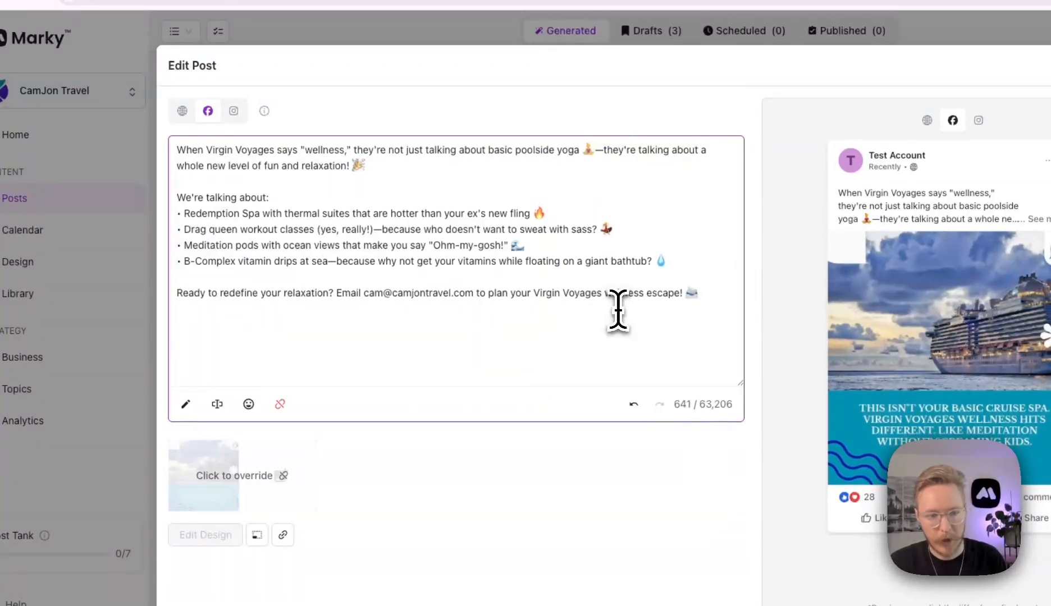
{"action": "left_click", "coordinate": [514, 458]}
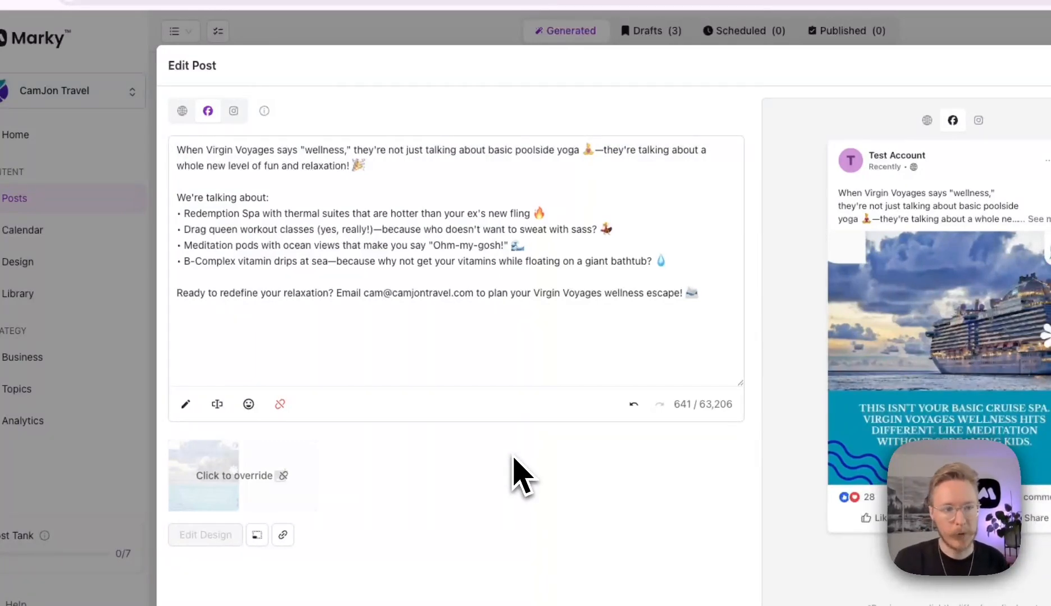
- Compare the default, Facebook and Instagram captions to see which follow the default, ending on the default version
{"action": "left_click", "coordinate": [234, 111]}
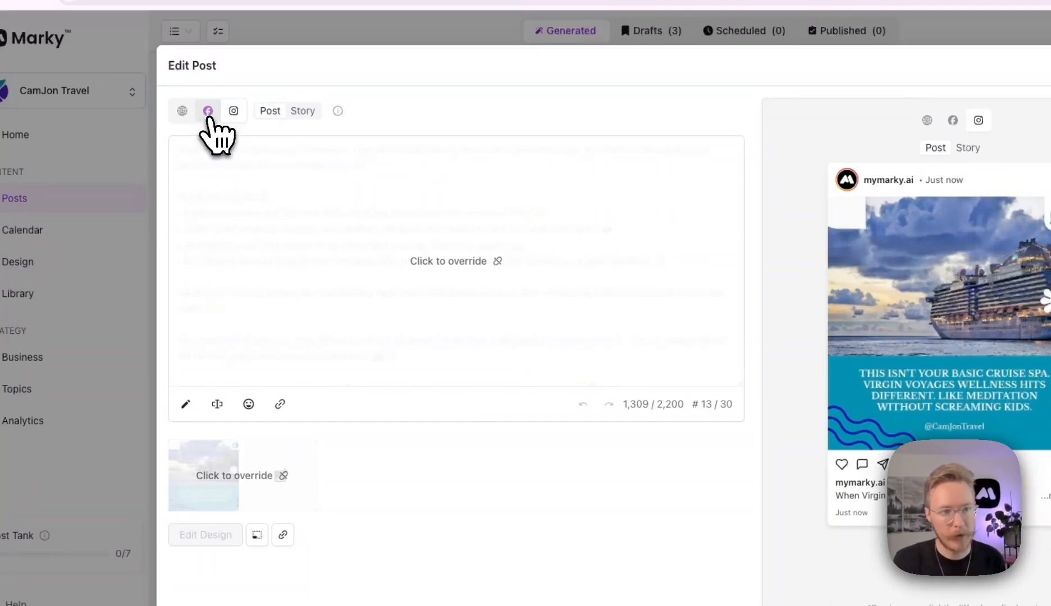
{"action": "left_click", "coordinate": [183, 112]}
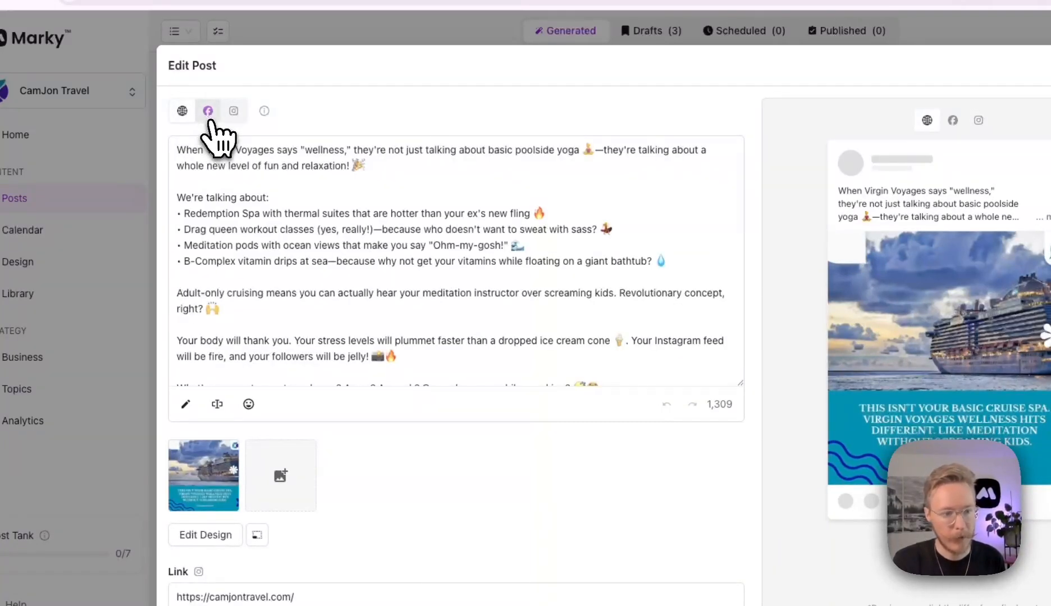
{"action": "scroll", "coordinate": [282, 253], "scroll_direction": "down", "scroll_amount": 2}
{"action": "scroll", "coordinate": [283, 253], "scroll_direction": "up", "scroll_amount": 2}
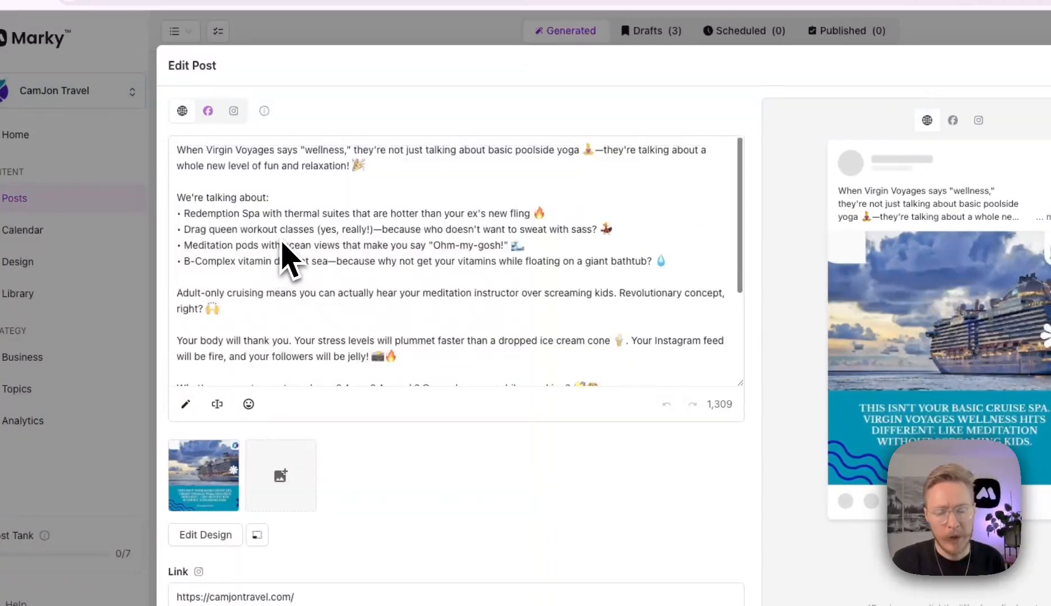
{"action": "left_click", "coordinate": [210, 115]}
{"action": "left_click", "coordinate": [229, 116]}
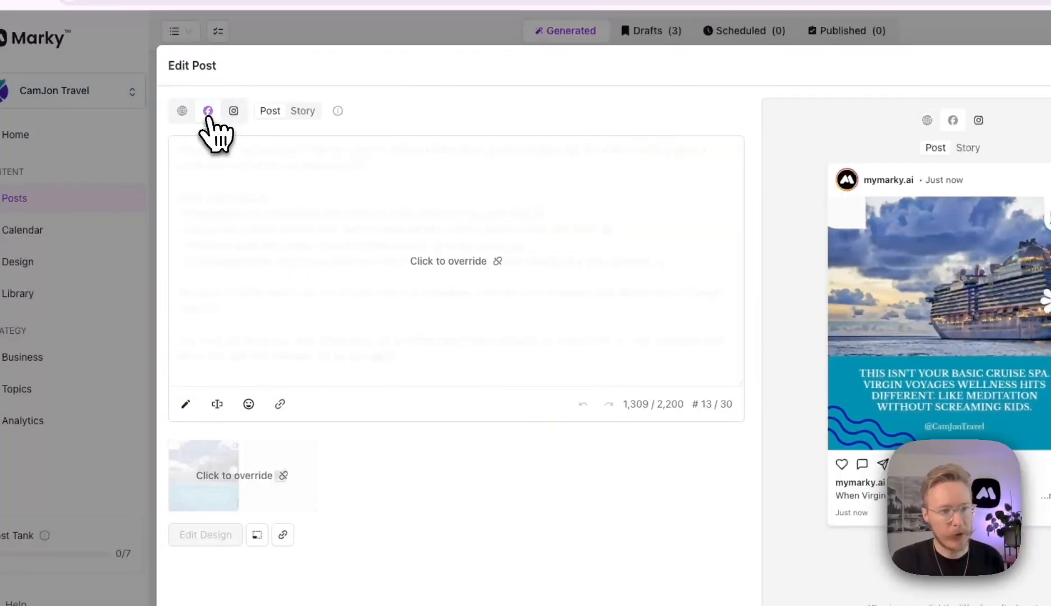
{"action": "left_click", "coordinate": [208, 115]}
{"action": "left_click", "coordinate": [231, 116]}
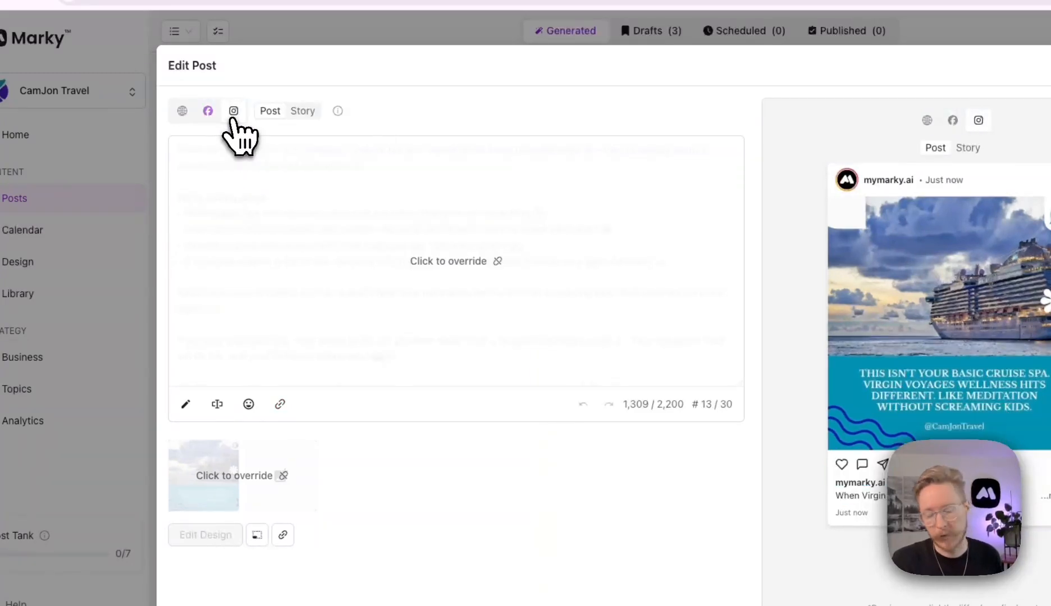
{"action": "left_click", "coordinate": [205, 119]}
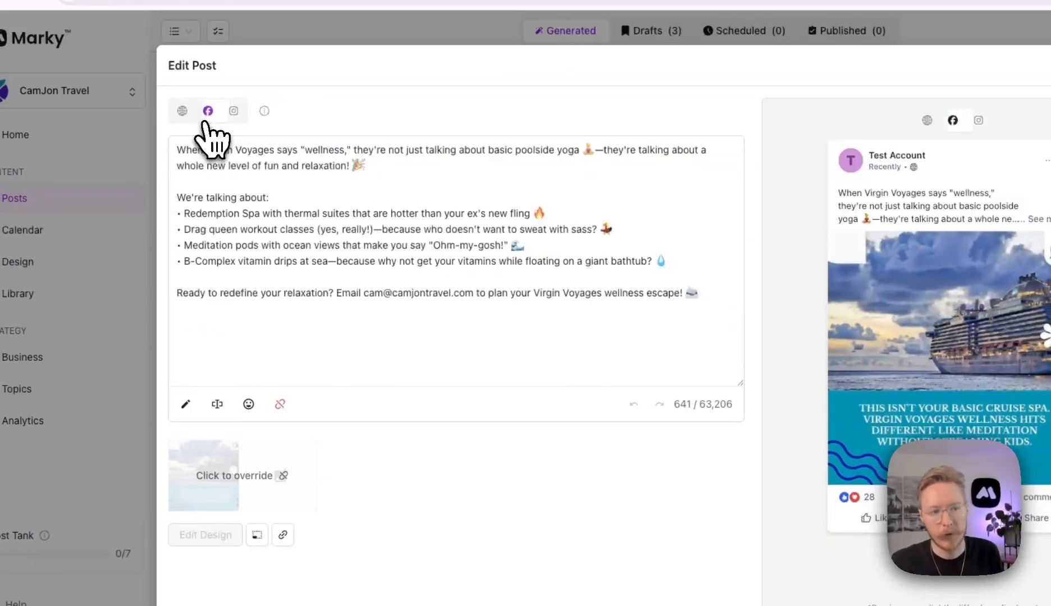
{"action": "left_click", "coordinate": [180, 114]}
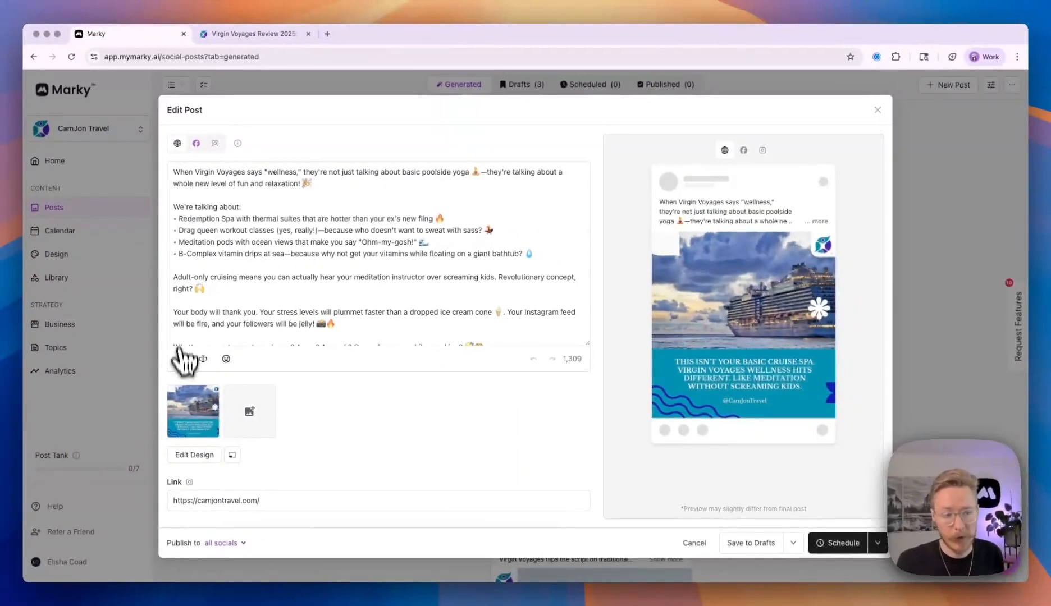
- Optimize the default caption for all platforms with the quick edit option, and confirm replacing each platform's caption
{"action": "left_click", "coordinate": [185, 405]}
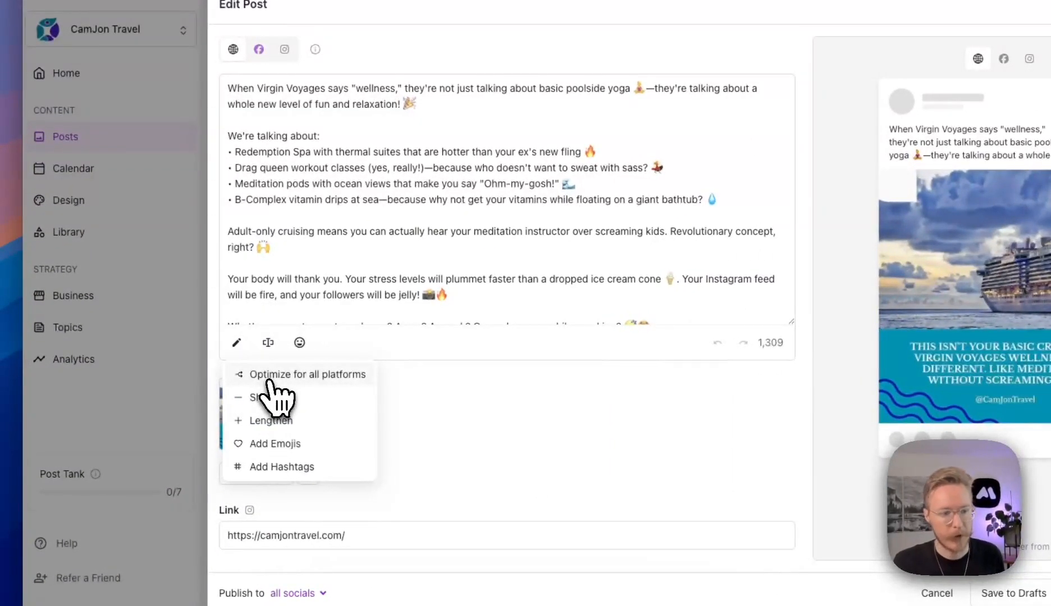
{"action": "left_click", "coordinate": [276, 376]}
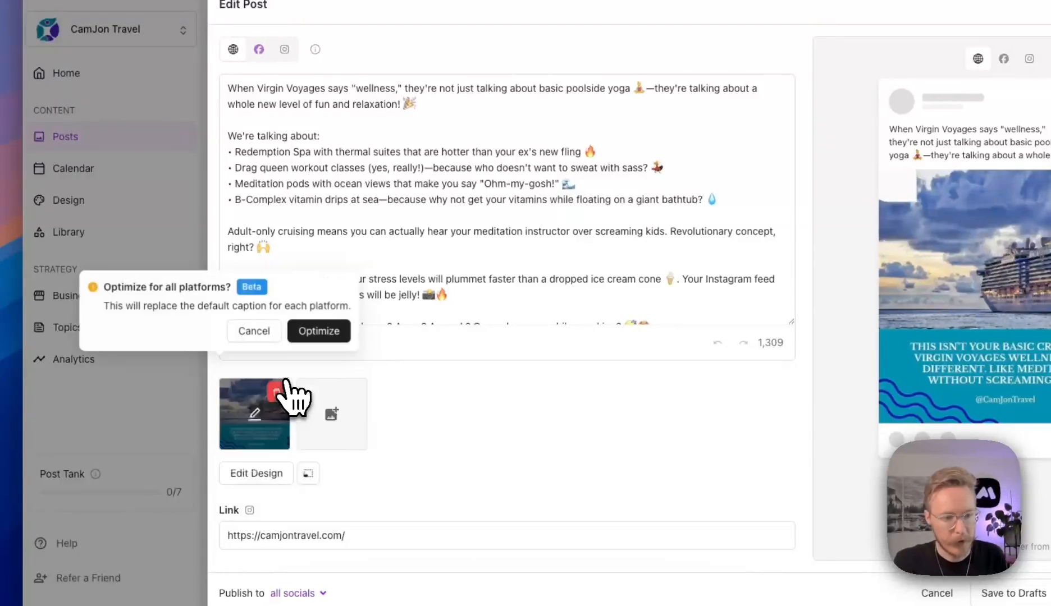
{"action": "left_click", "coordinate": [335, 332]}
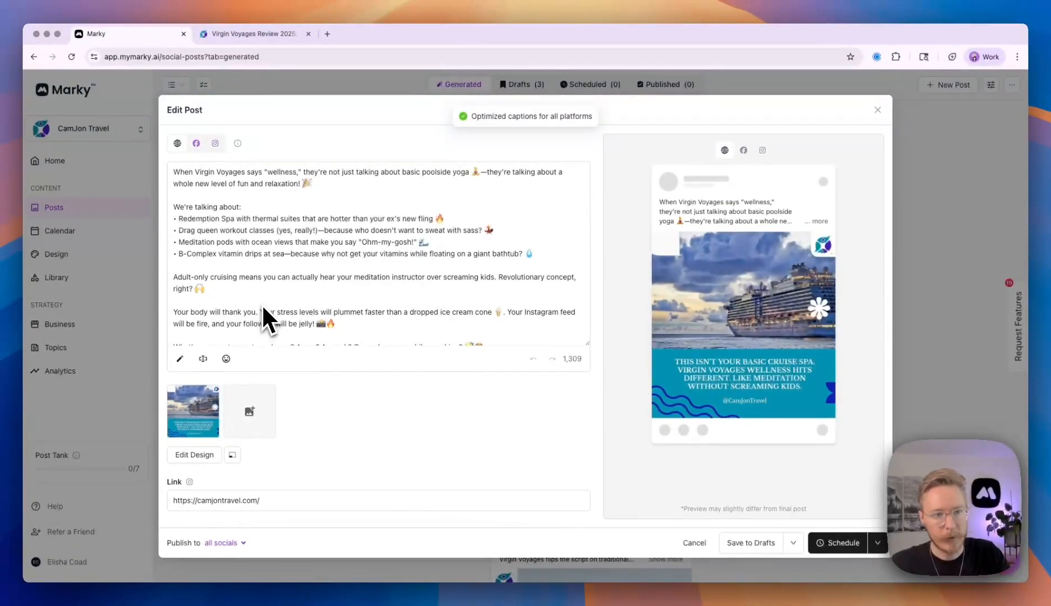
{"action": "scroll", "coordinate": [262, 304], "scroll_direction": "down", "scroll_amount": 3}
{"action": "scroll", "coordinate": [262, 303], "scroll_direction": "up", "scroll_amount": 3}
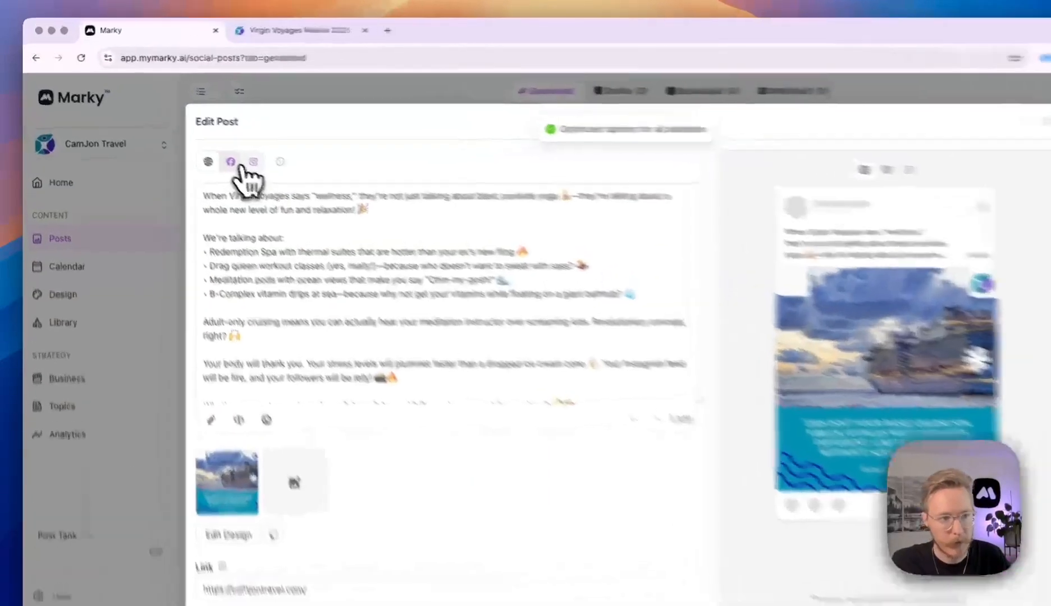
- Review the optimized captions for Facebook, Instagram Post and Instagram Story, and compare them with the full default caption
{"action": "left_click", "coordinate": [236, 164]}
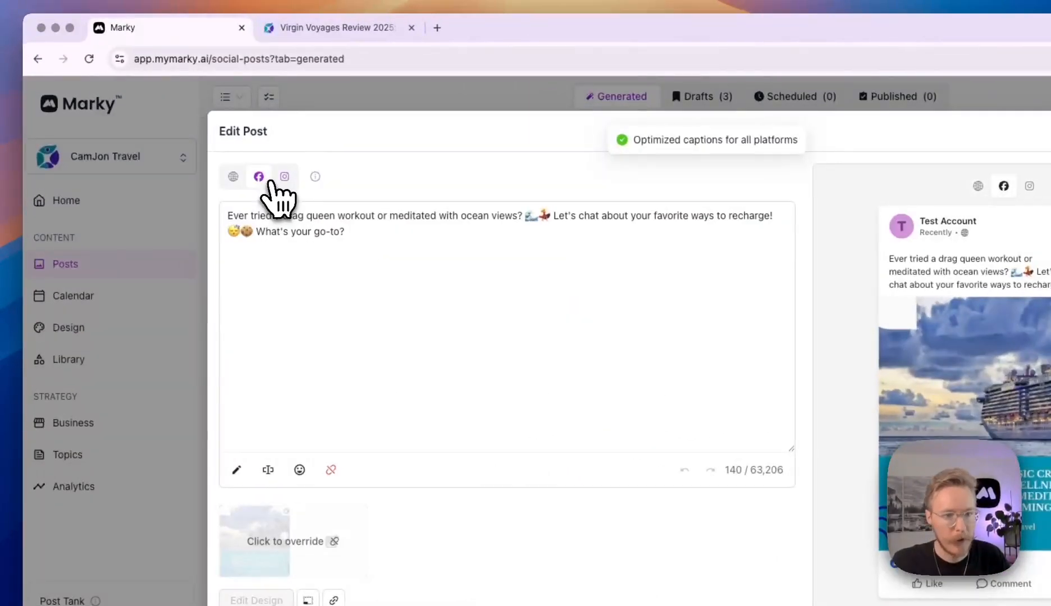
{"action": "left_click", "coordinate": [253, 163]}
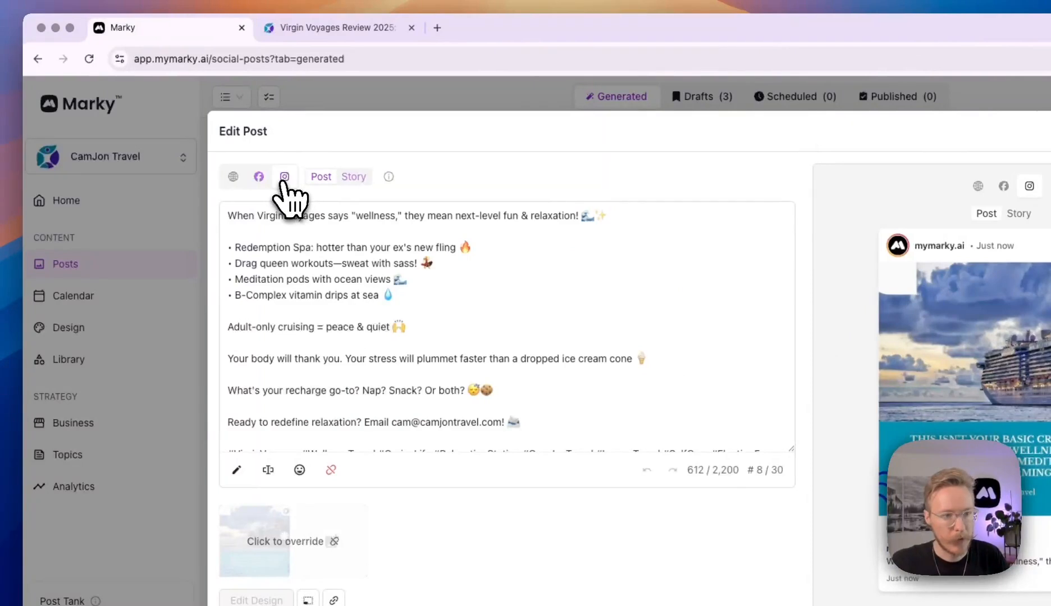
{"action": "scroll", "coordinate": [305, 270], "scroll_direction": "down", "scroll_amount": 2}
{"action": "scroll", "coordinate": [305, 270], "scroll_direction": "up", "scroll_amount": 2}
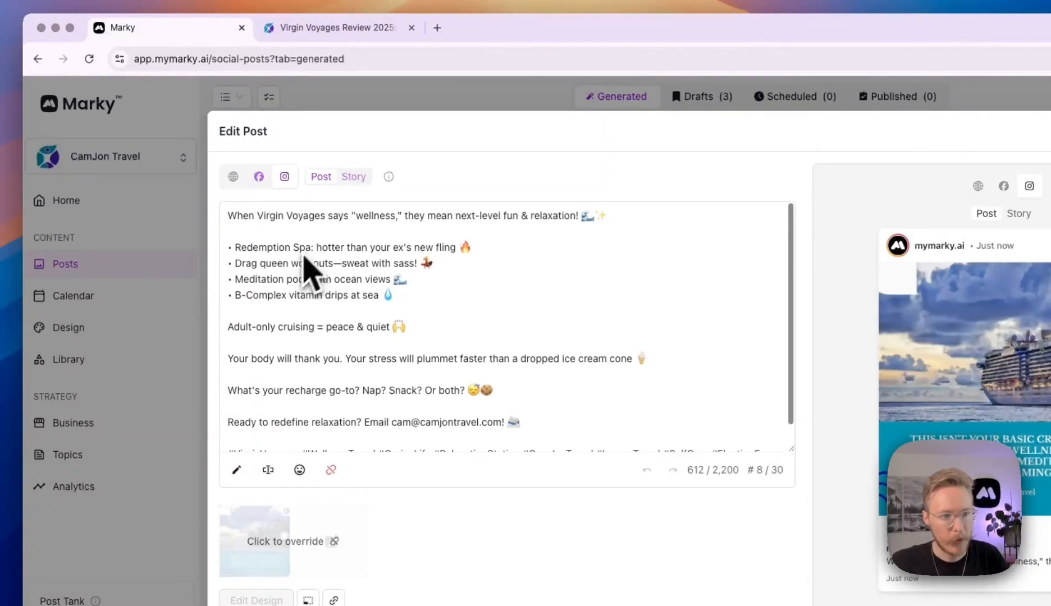
{"action": "left_click", "coordinate": [354, 177]}
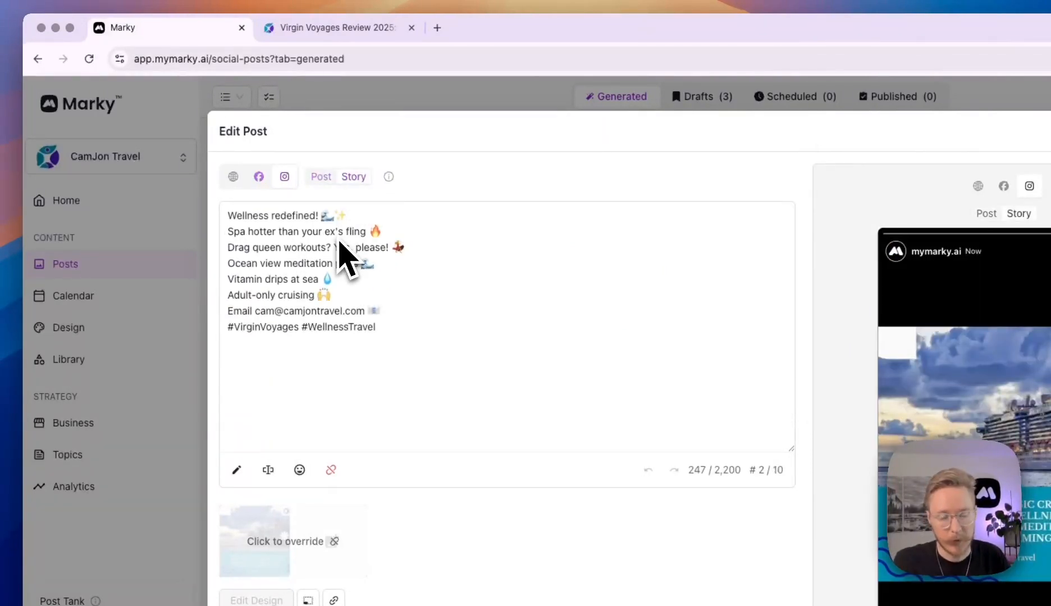
{"action": "left_click", "coordinate": [233, 177]}
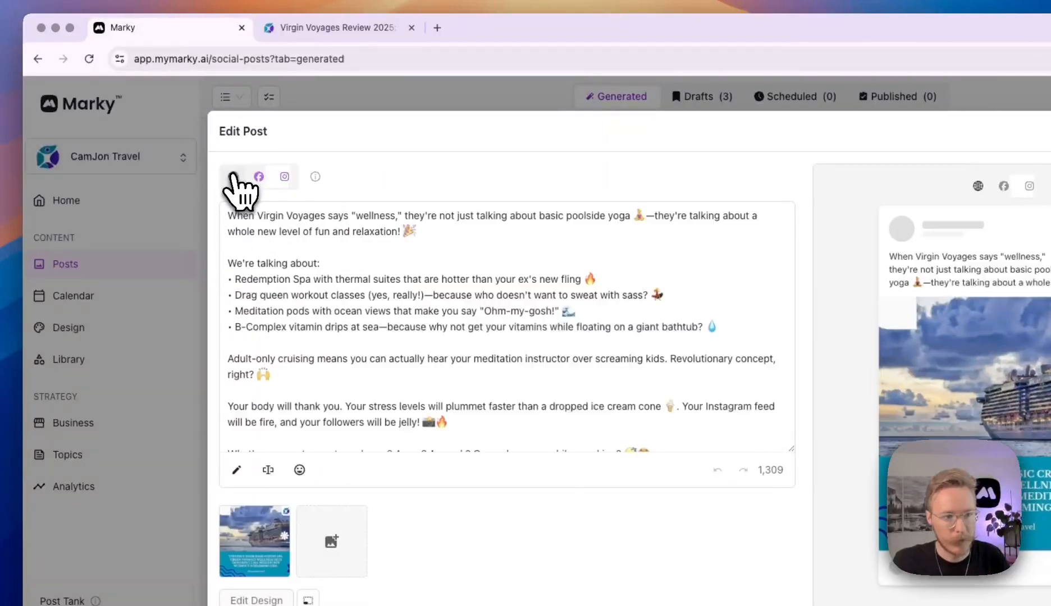
{"action": "scroll", "coordinate": [359, 287], "scroll_direction": "down", "scroll_amount": 3}
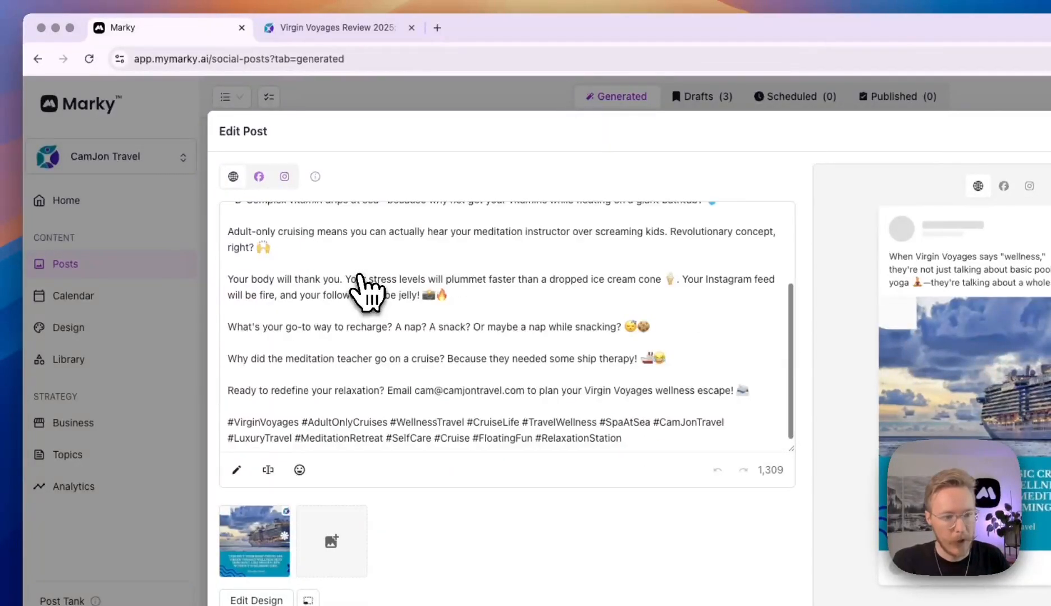
{"action": "scroll", "coordinate": [364, 292], "scroll_direction": "up", "scroll_amount": 3}
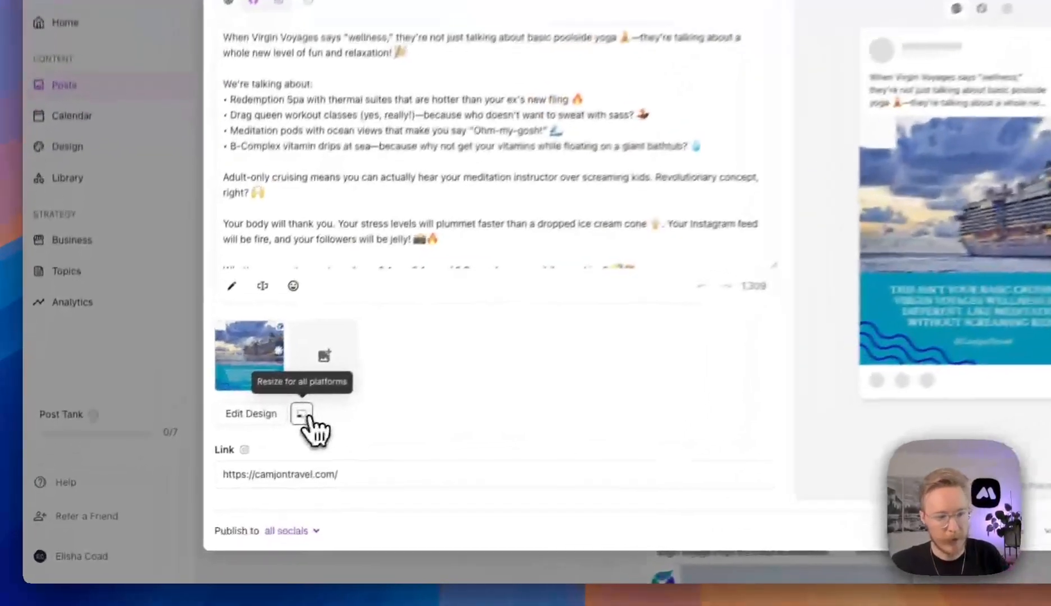
- Resize the design for all platforms, overriding each platform's design, and check the Instagram Story version before returning to the default one
{"action": "left_click", "coordinate": [232, 455]}
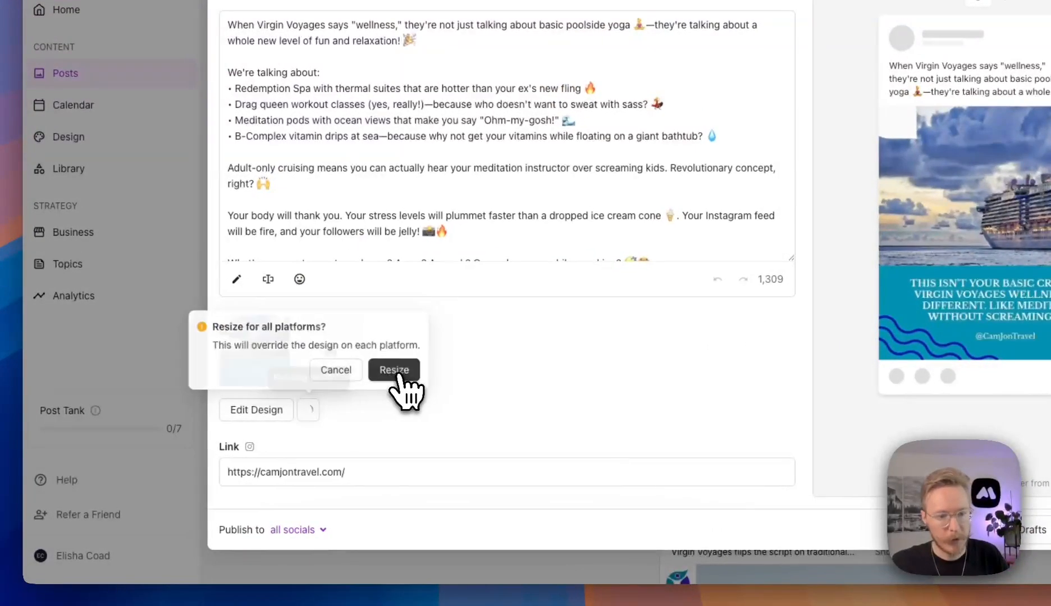
{"action": "left_click", "coordinate": [297, 425]}
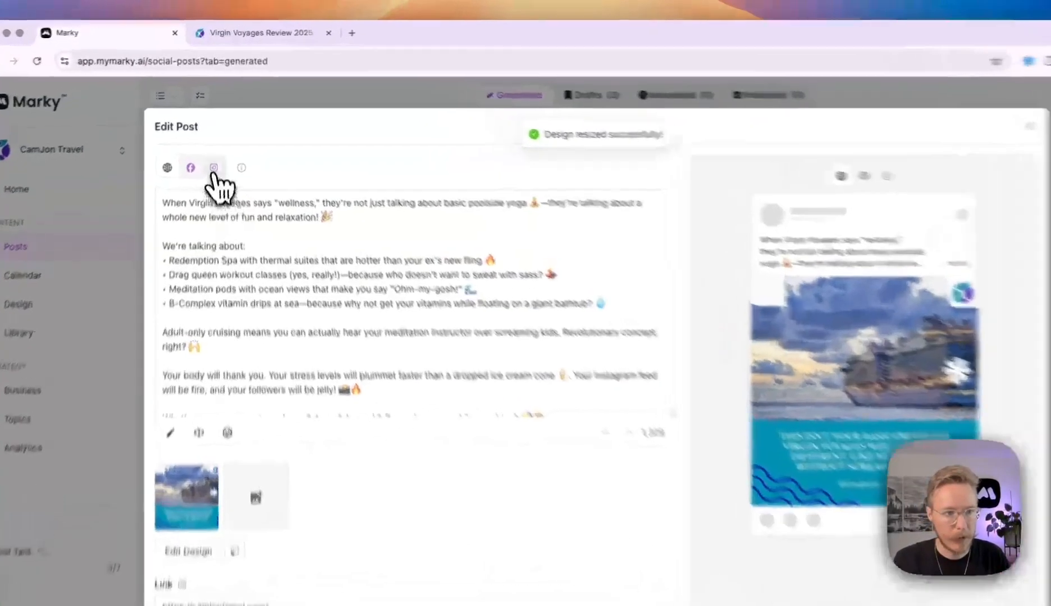
{"action": "left_click", "coordinate": [215, 143]}
{"action": "left_click", "coordinate": [286, 186]}
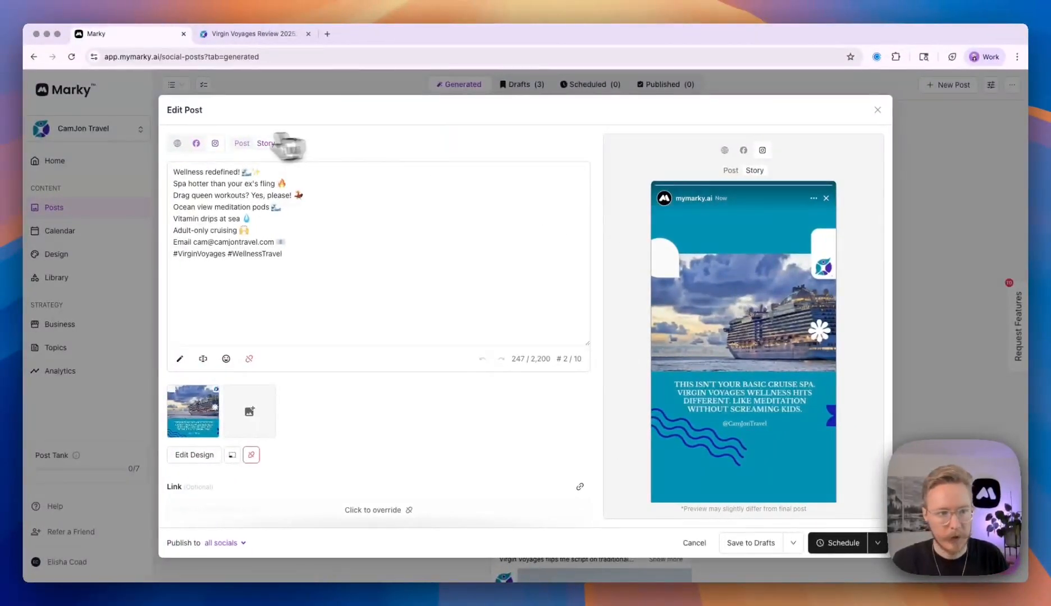
{"action": "left_click", "coordinate": [178, 145]}
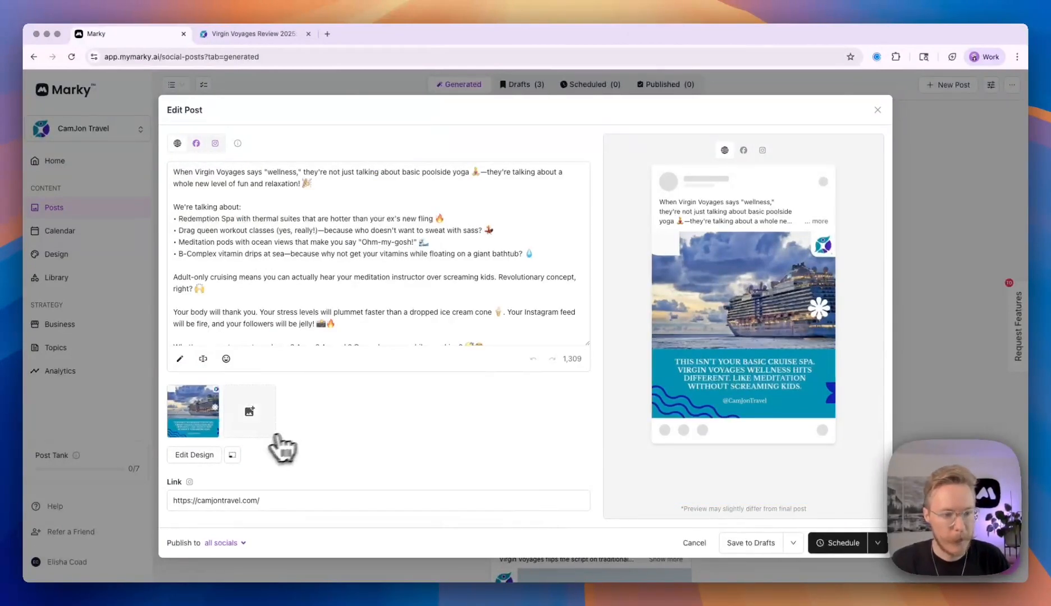
- Check the link attached to the post and the Instagram indicator beside it
{"action": "left_click", "coordinate": [187, 500]}
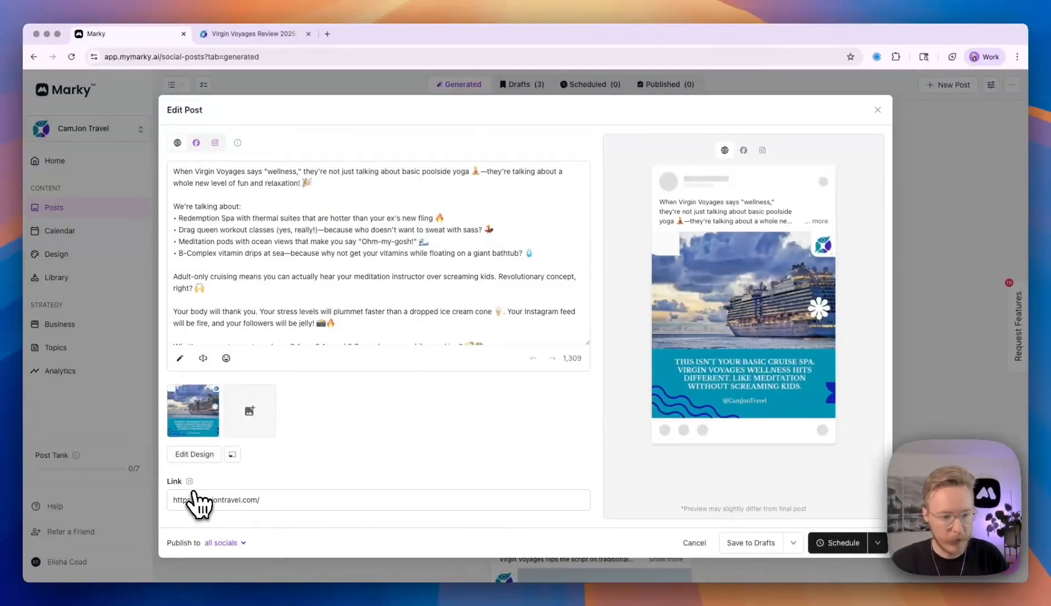
{"action": "mouse_move", "coordinate": [190, 484]}
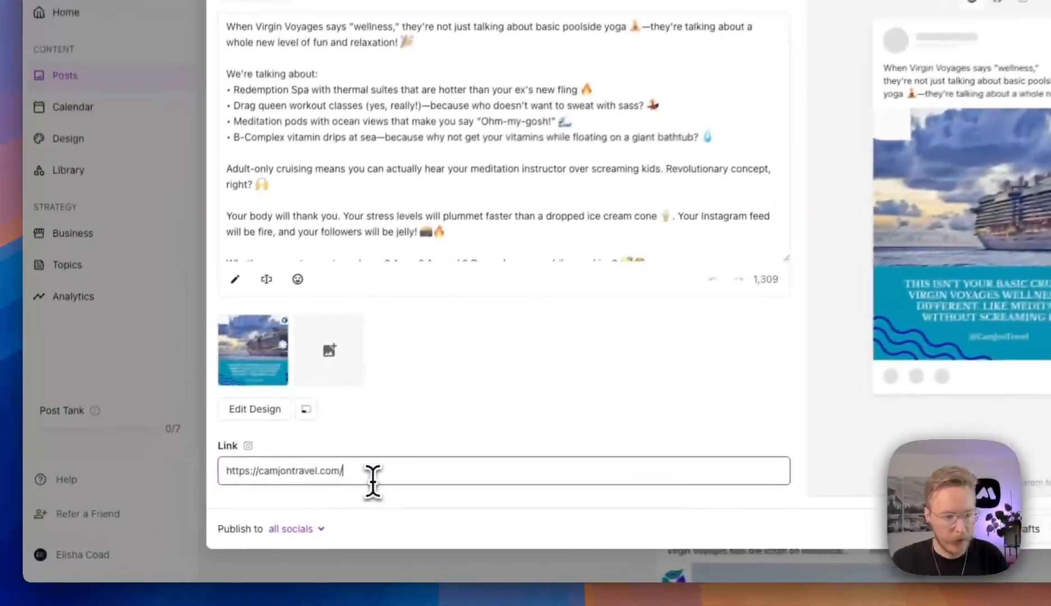
{"action": "left_click_drag", "start_coordinate": [278, 501], "coordinate": [165, 497]}
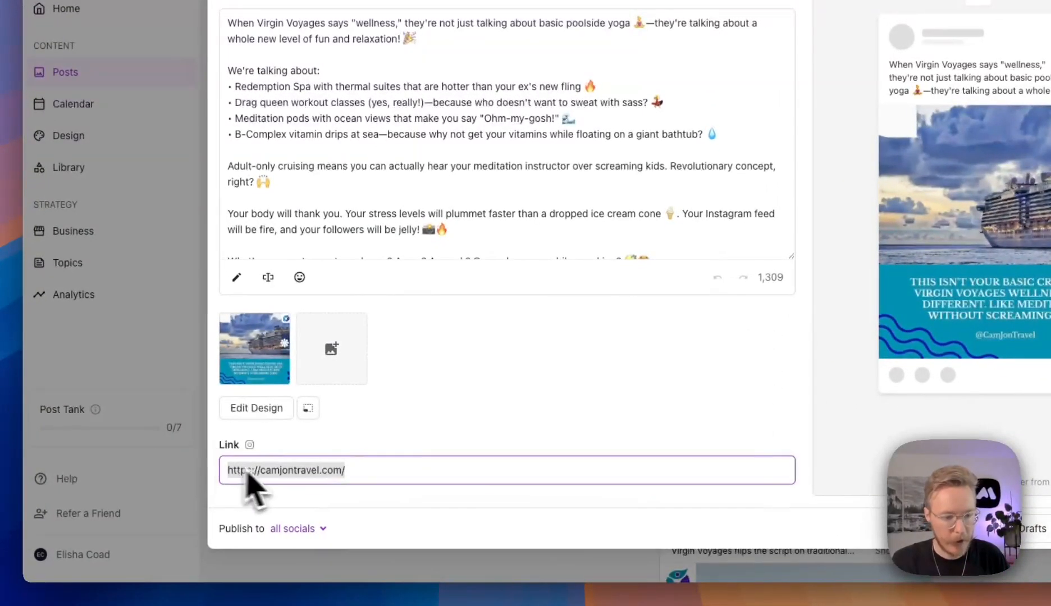
{"action": "left_click", "coordinate": [336, 451]}
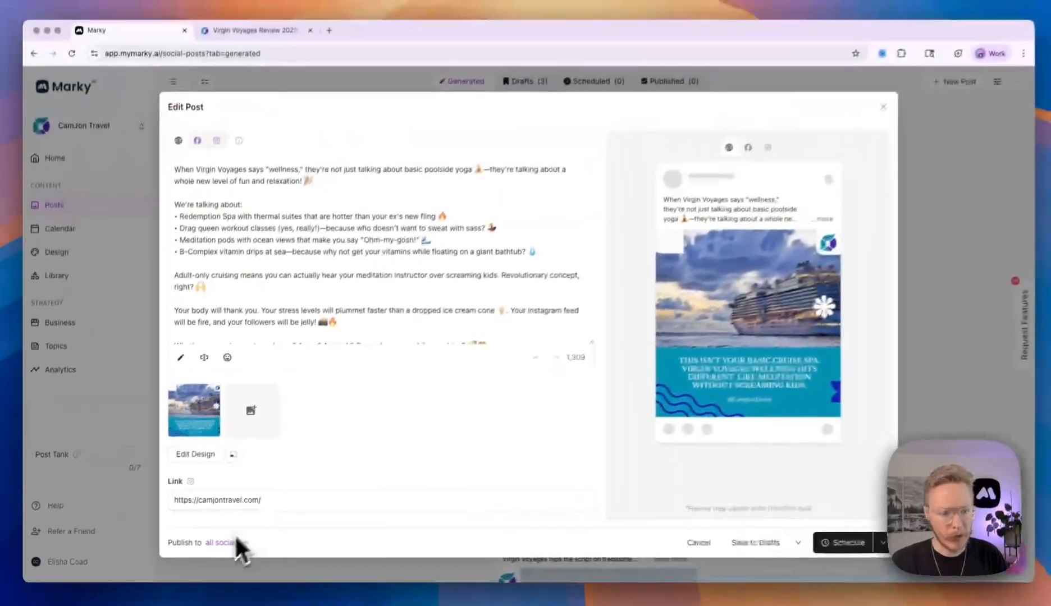
- Exclude Instagram Story from the publishing destinations, keeping Facebook and Instagram selected
{"action": "left_click", "coordinate": [287, 532]}
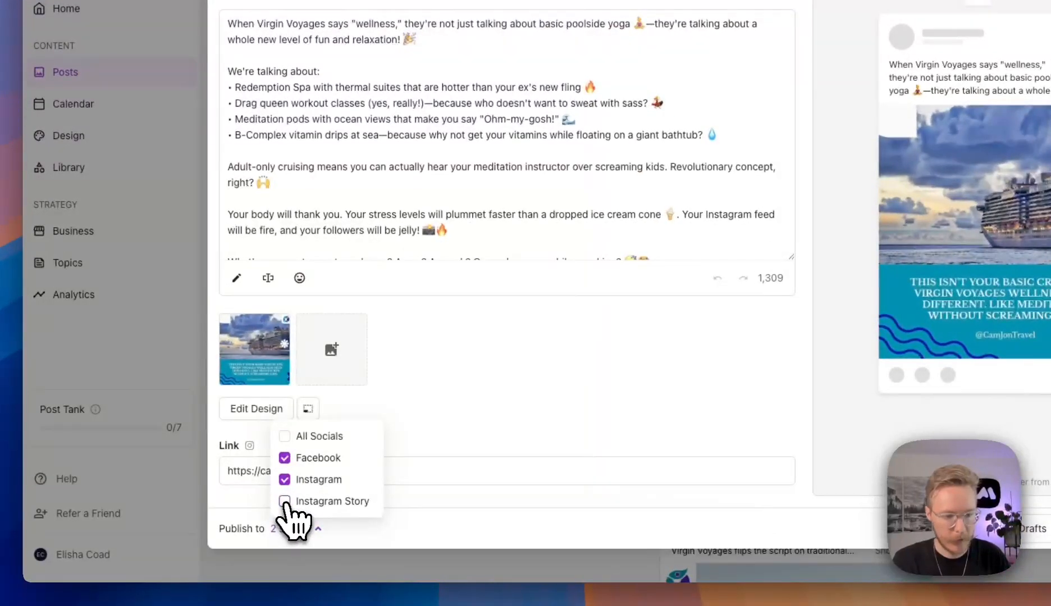
{"action": "left_click", "coordinate": [281, 505]}
{"action": "left_click", "coordinate": [249, 514]}
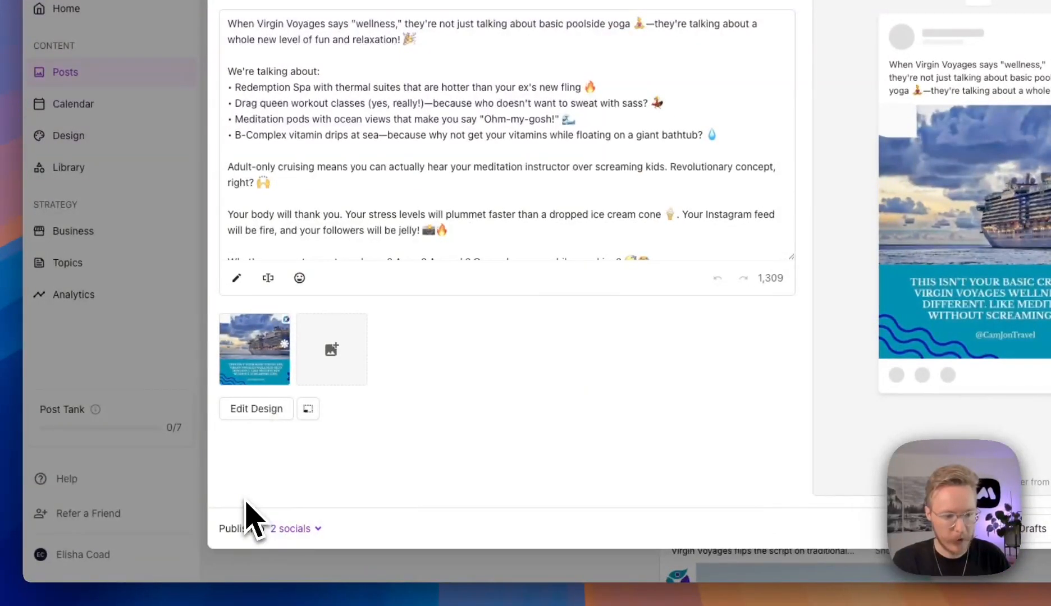
{"action": "left_click", "coordinate": [310, 529]}
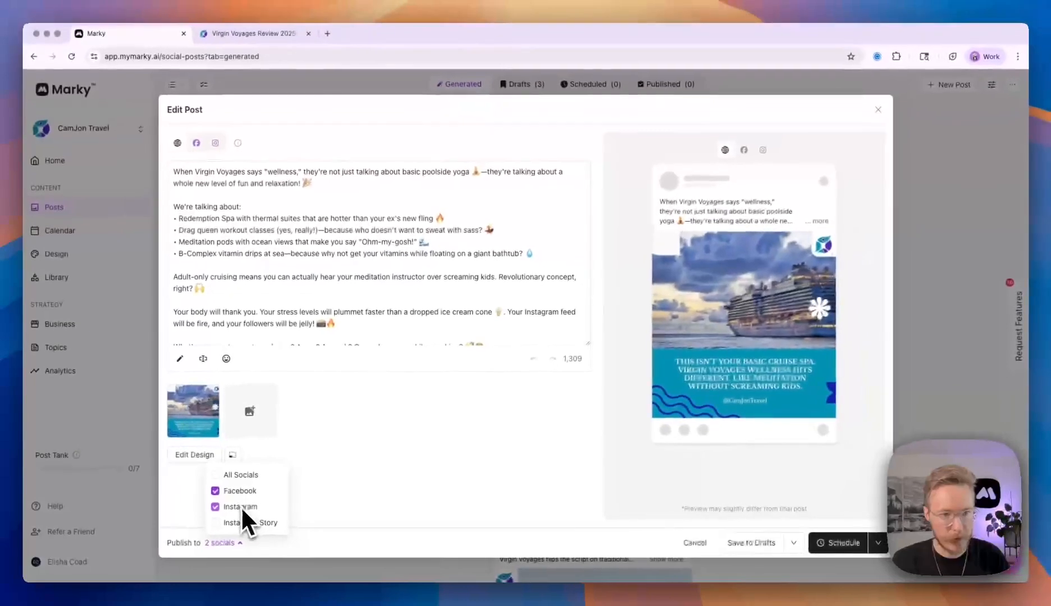
{"action": "left_click", "coordinate": [516, 476]}
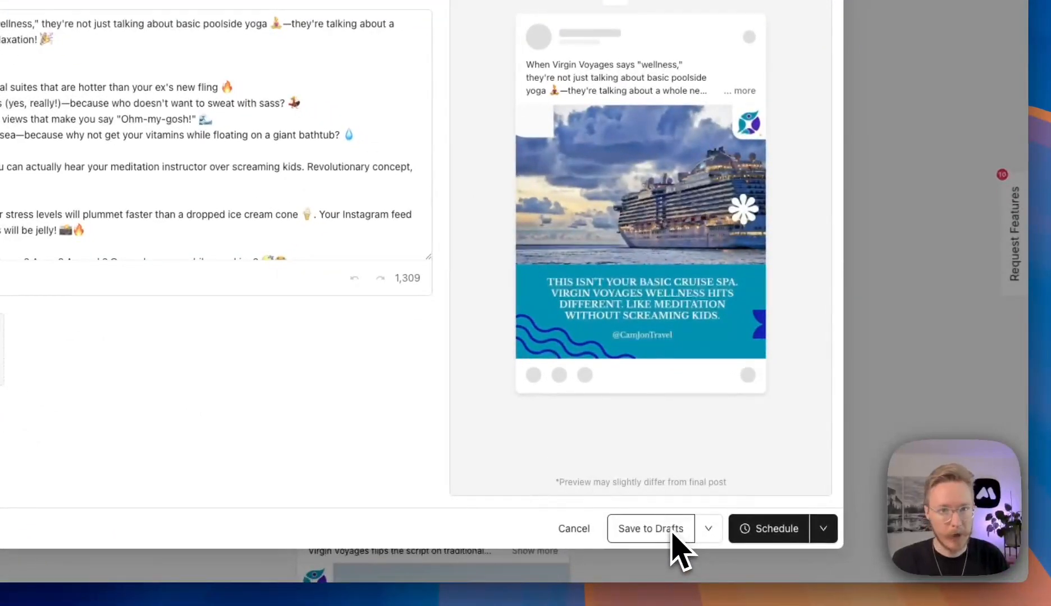
- Look over the draft-saving and scheduling options, and schedule the post into the queue
{"action": "left_click", "coordinate": [710, 537]}
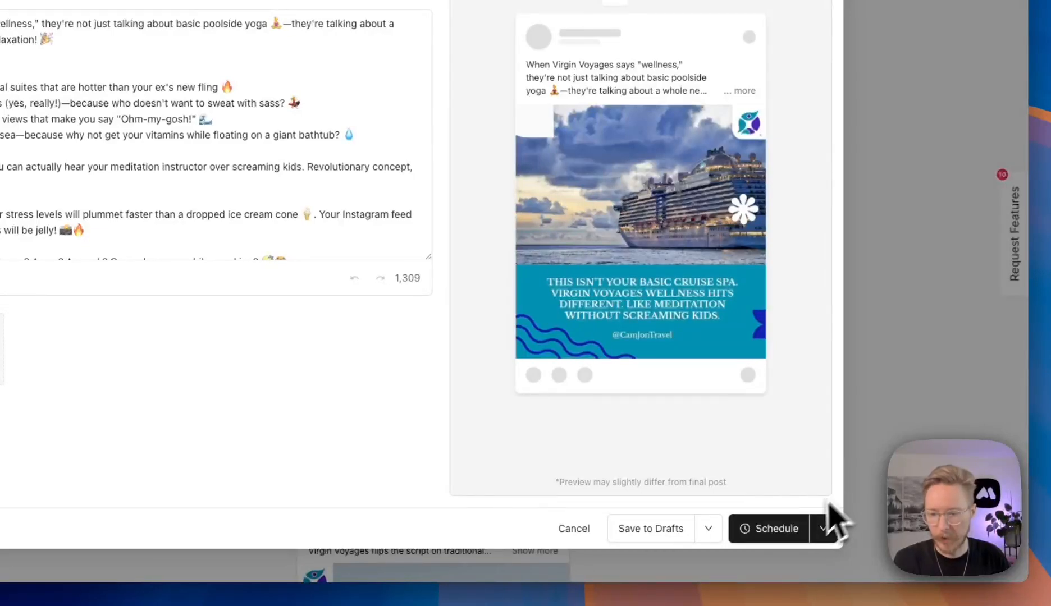
{"action": "mouse_move", "coordinate": [822, 530]}
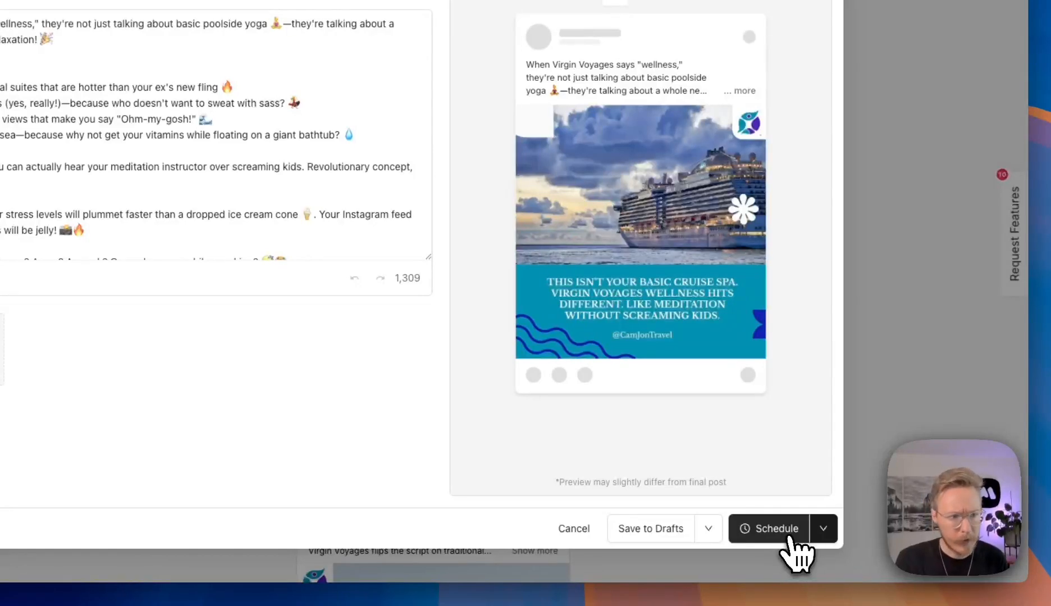
{"action": "left_click", "coordinate": [821, 532]}
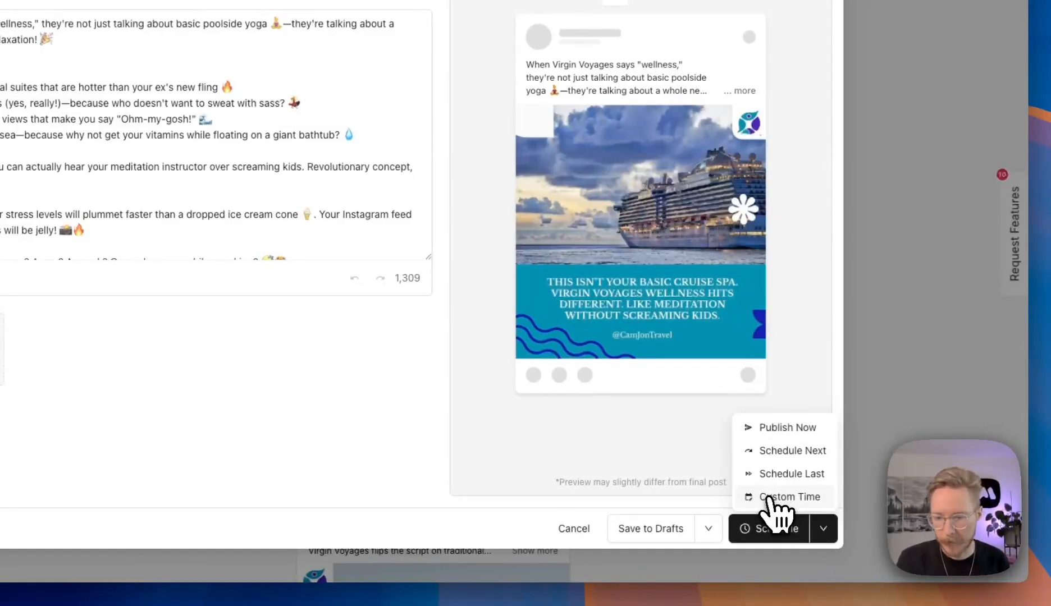
{"action": "left_click", "coordinate": [780, 534]}
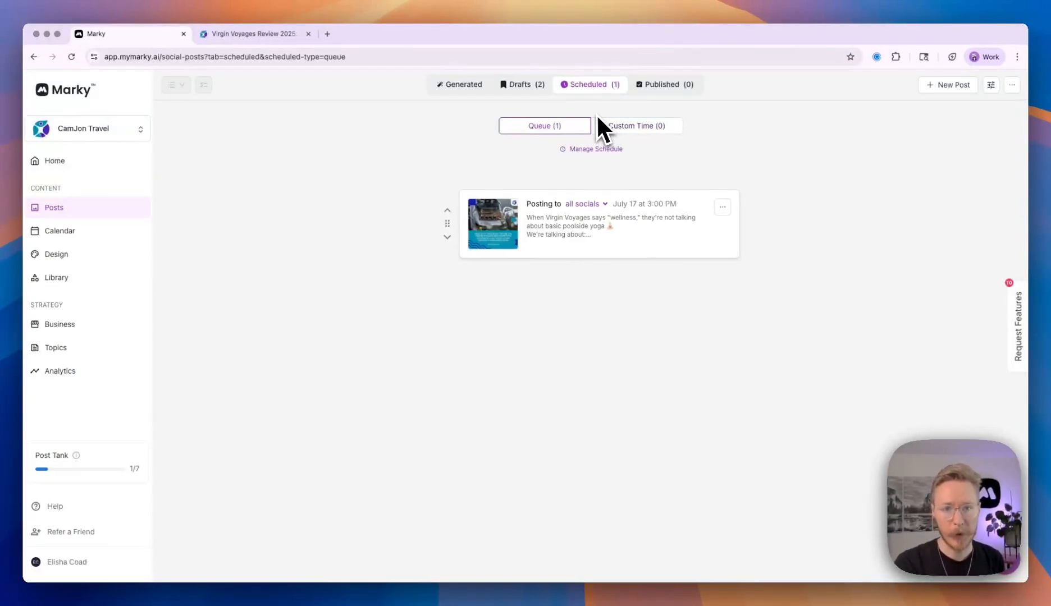
- Open the drafts and check the first draft's inputs and details and its category choices
{"action": "left_click", "coordinate": [523, 88]}
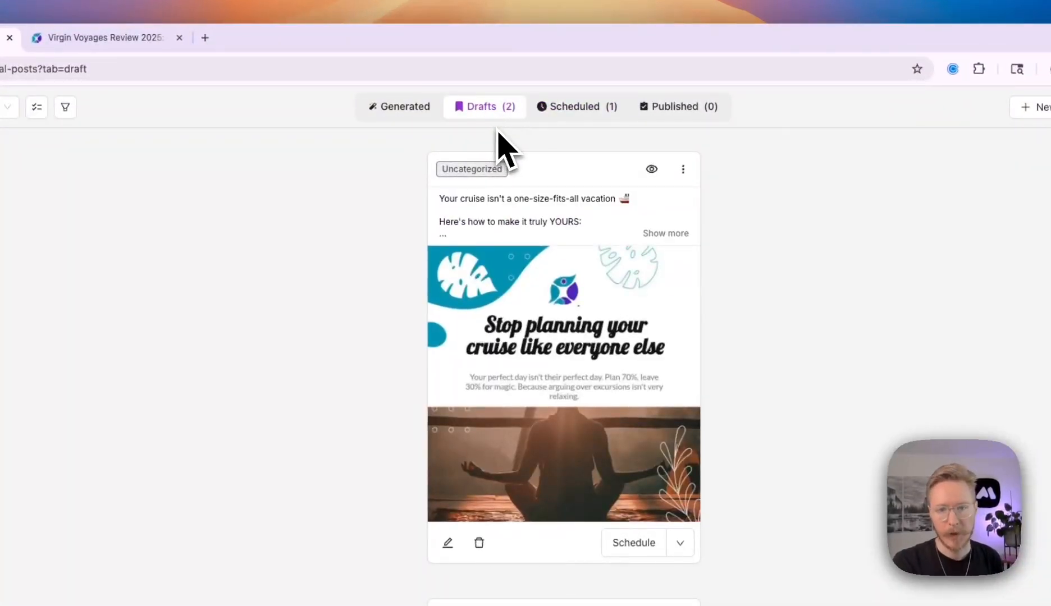
{"action": "left_click", "coordinate": [651, 170]}
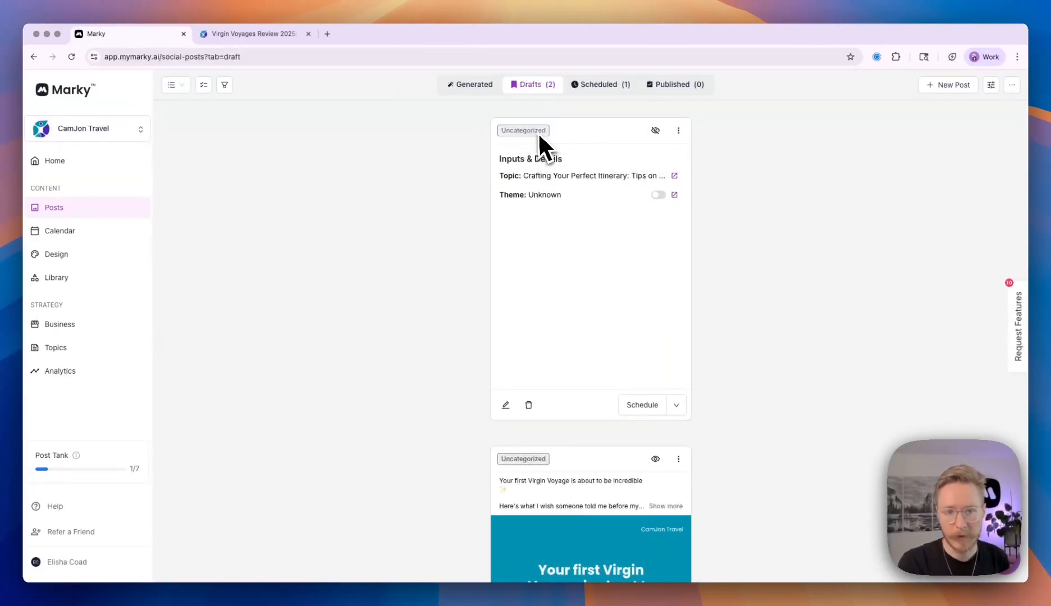
{"action": "left_click", "coordinate": [655, 130]}
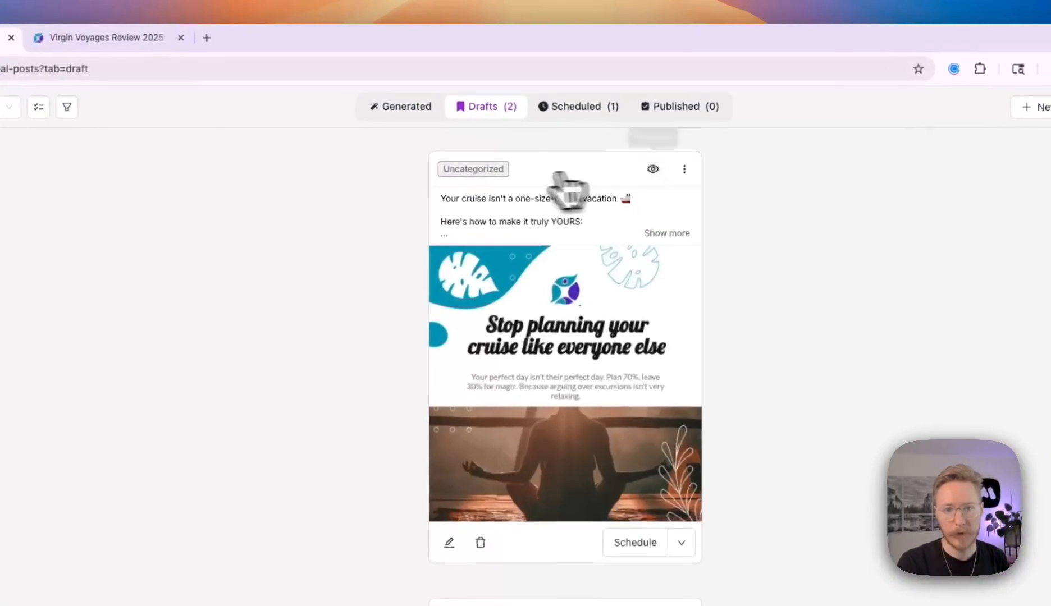
{"action": "left_click", "coordinate": [483, 171]}
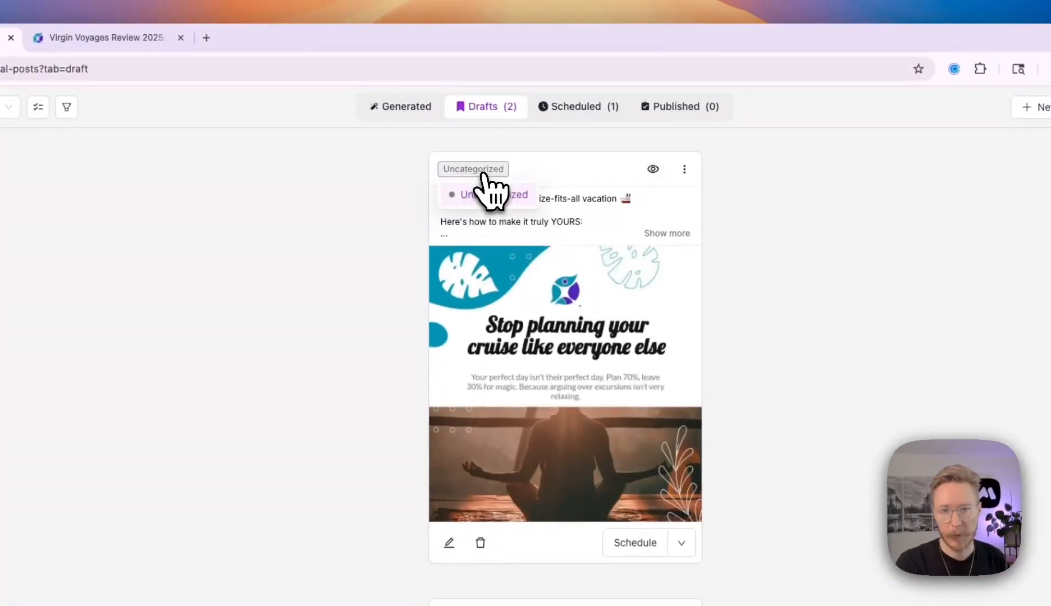
{"action": "left_click", "coordinate": [483, 172]}
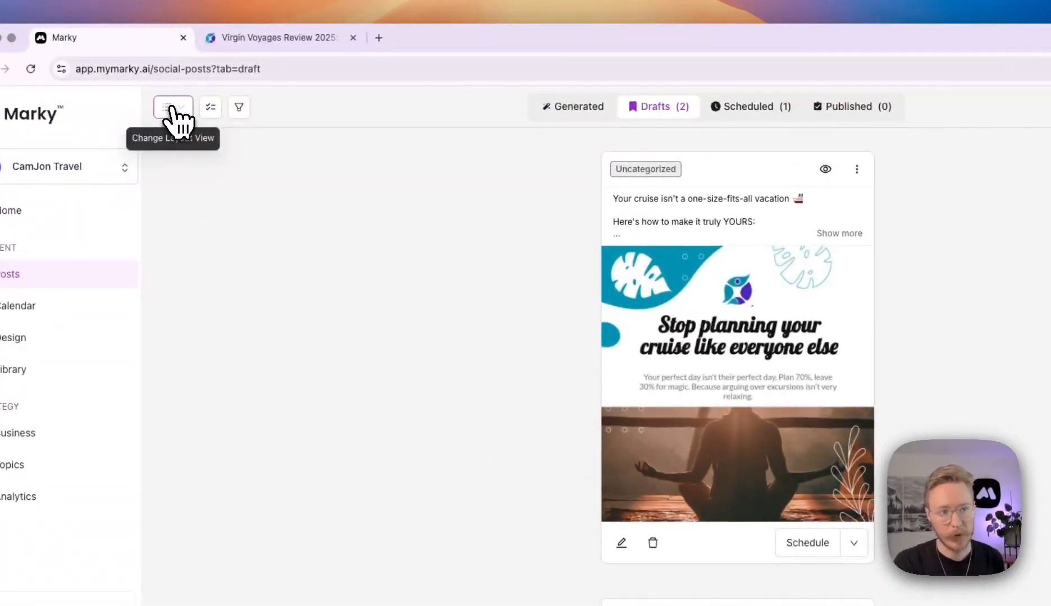
- Check the layout view choices and the bulk actions for the first three drafts, cancelling the selection without applying any action
{"action": "left_click", "coordinate": [175, 119]}
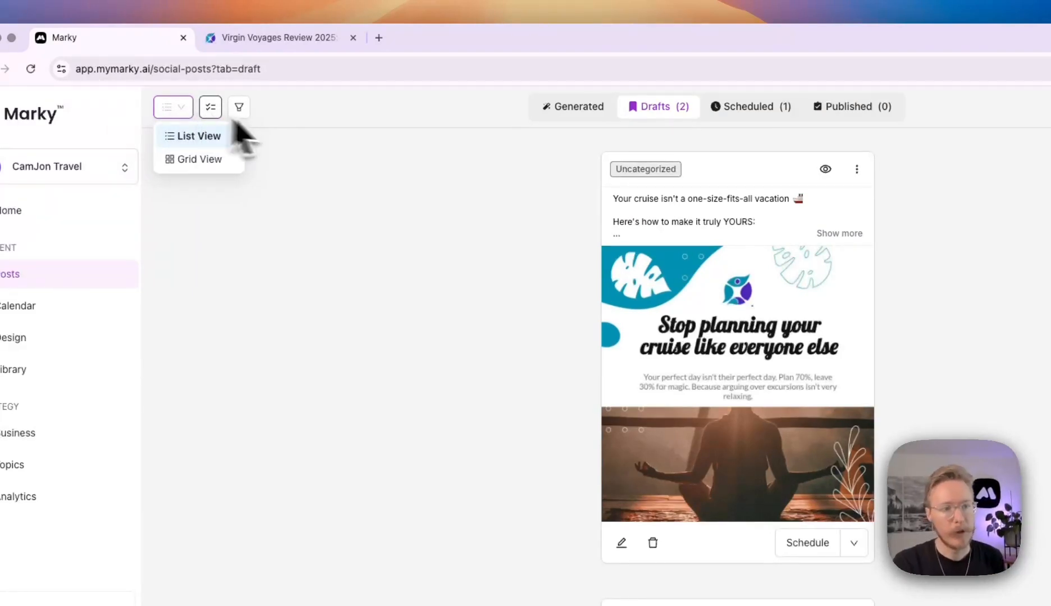
{"action": "left_click", "coordinate": [310, 131]}
{"action": "left_click", "coordinate": [216, 113]}
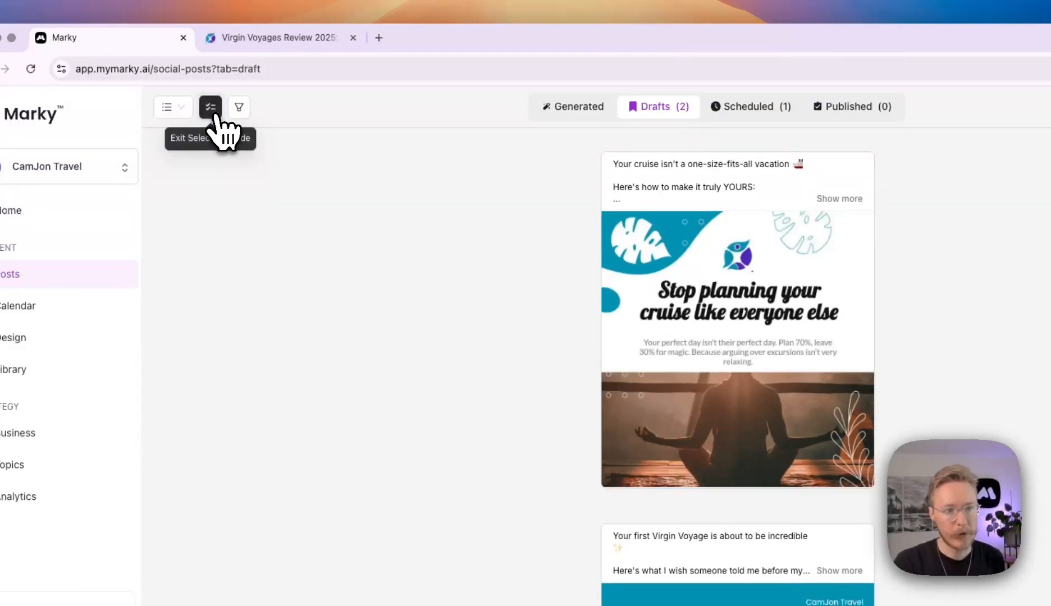
{"action": "left_click", "coordinate": [701, 267]}
{"action": "scroll", "coordinate": [578, 160], "scroll_direction": "down", "scroll_amount": 5}
{"action": "left_click", "coordinate": [575, 169]}
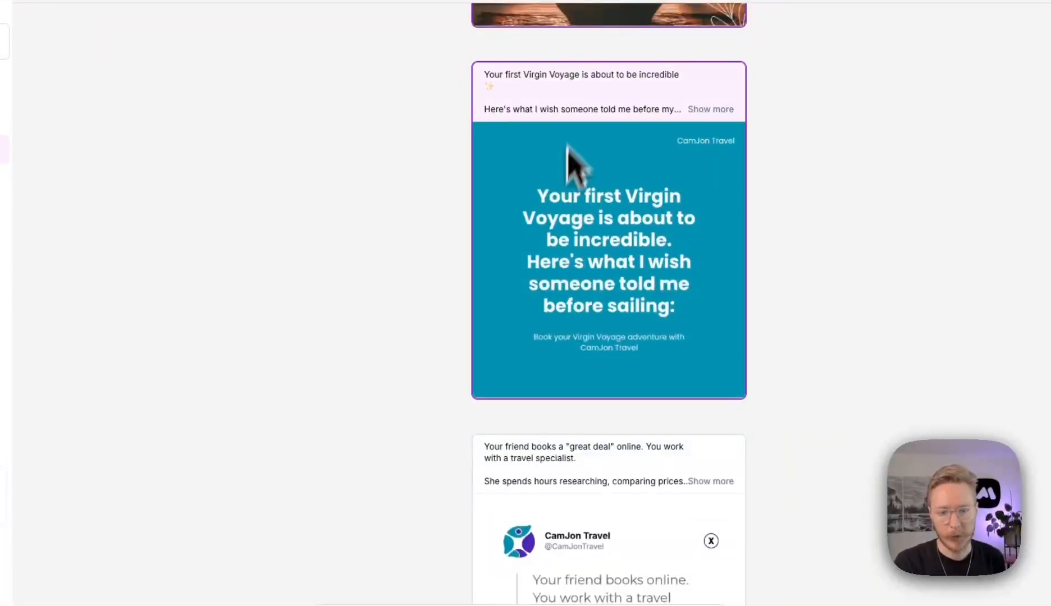
{"action": "left_click", "coordinate": [498, 526]}
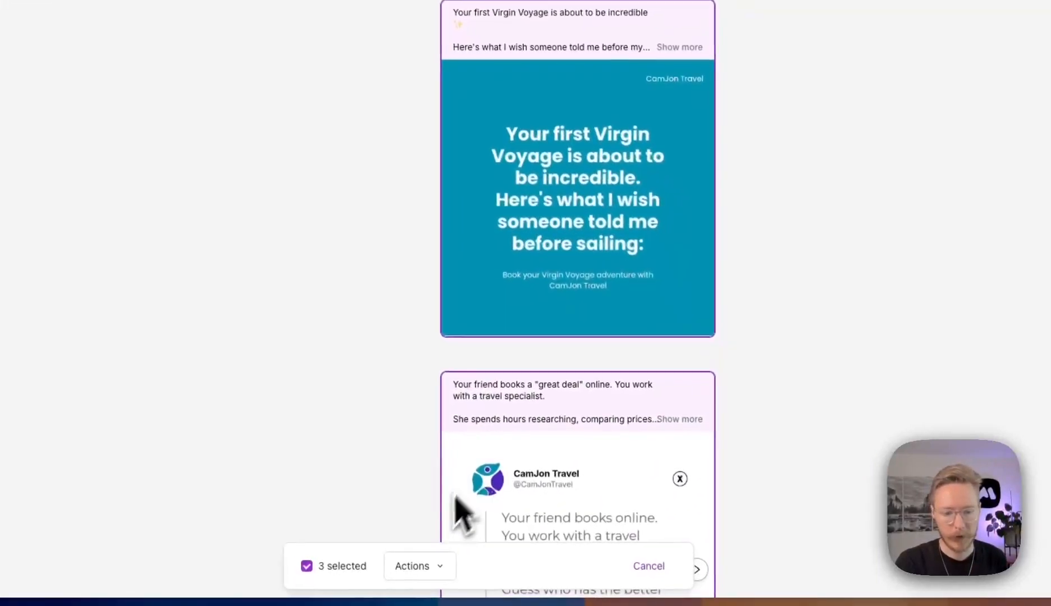
{"action": "left_click", "coordinate": [426, 567]}
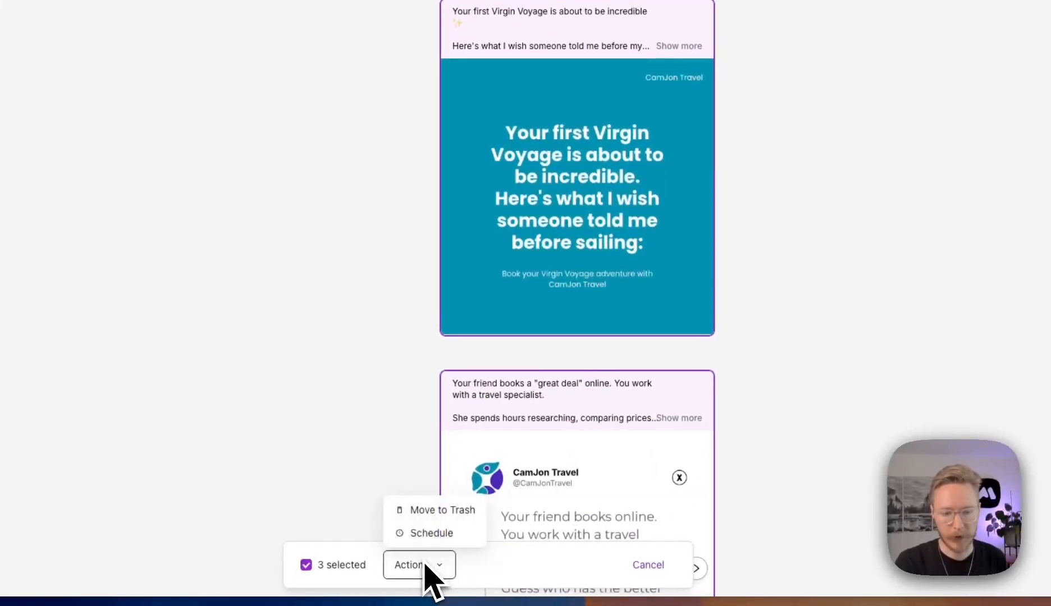
{"action": "left_click", "coordinate": [660, 566]}
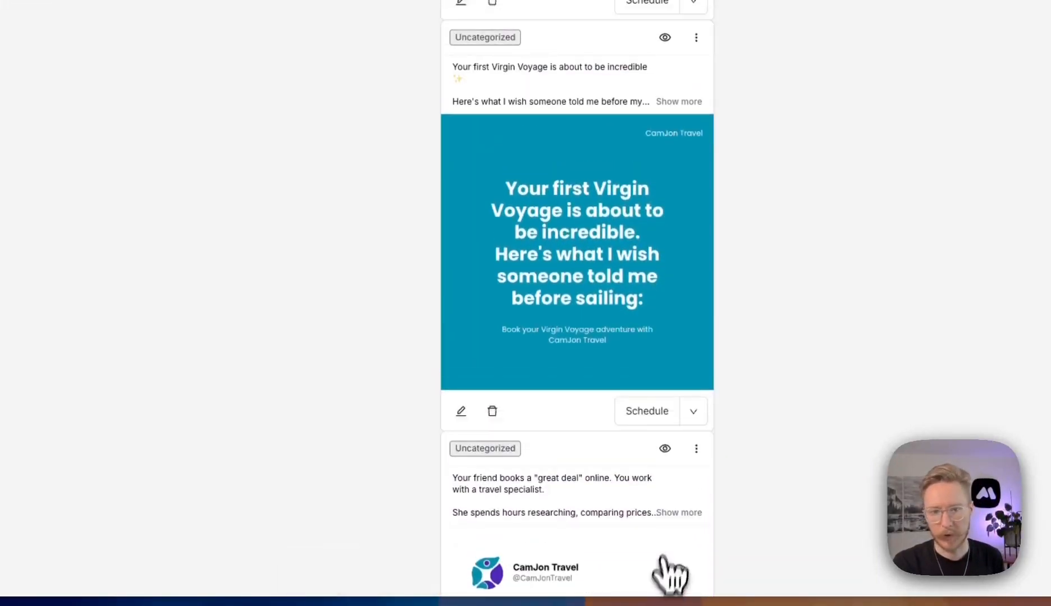
- Check the category filter for the drafts and close it without applying a filter
{"action": "scroll", "coordinate": [698, 399], "scroll_direction": "up", "scroll_amount": 7}
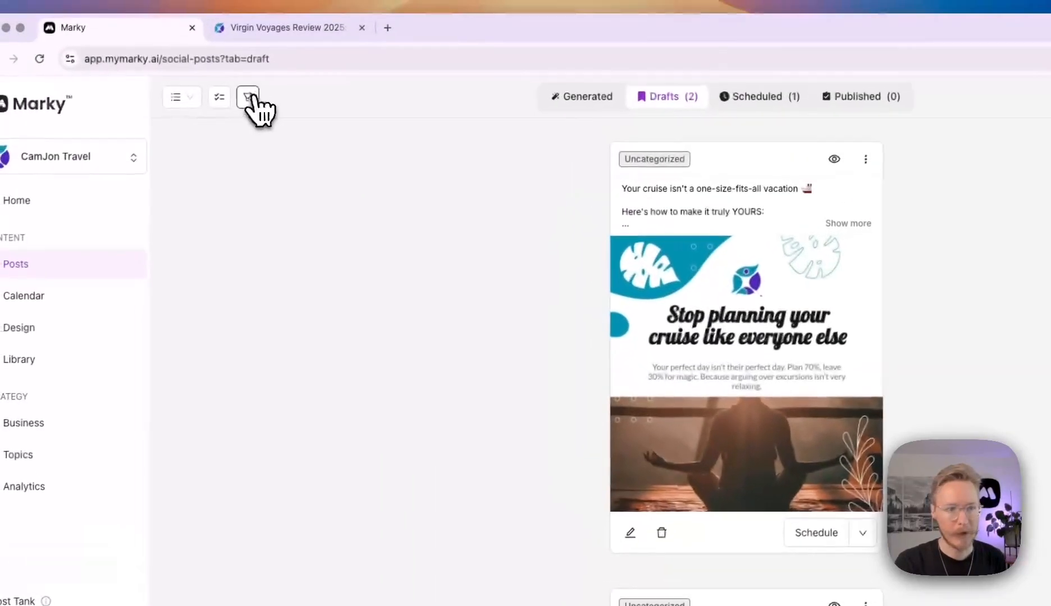
{"action": "left_click", "coordinate": [249, 98]}
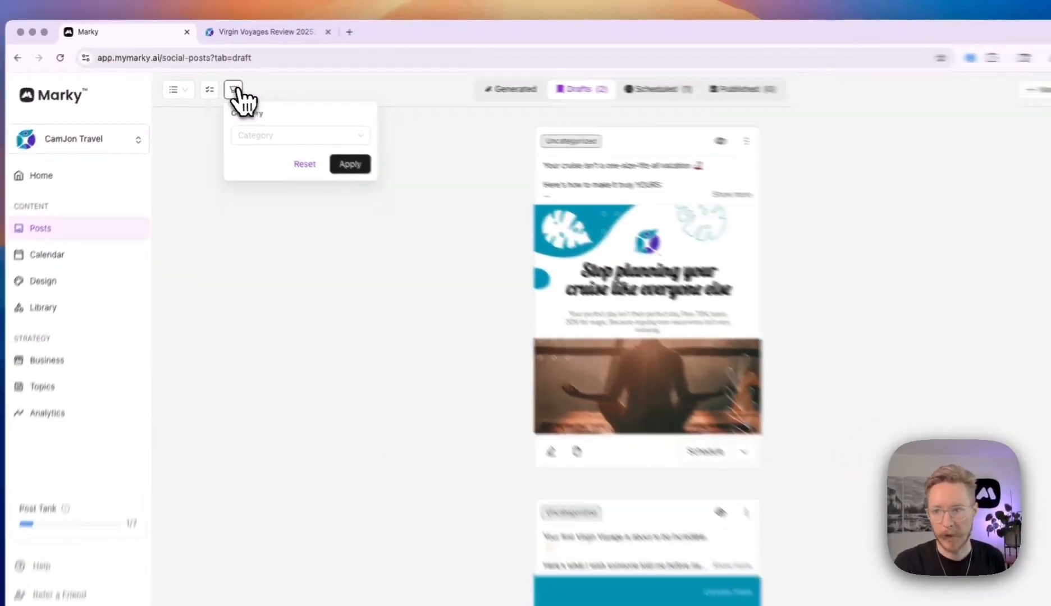
{"action": "left_click", "coordinate": [250, 99]}
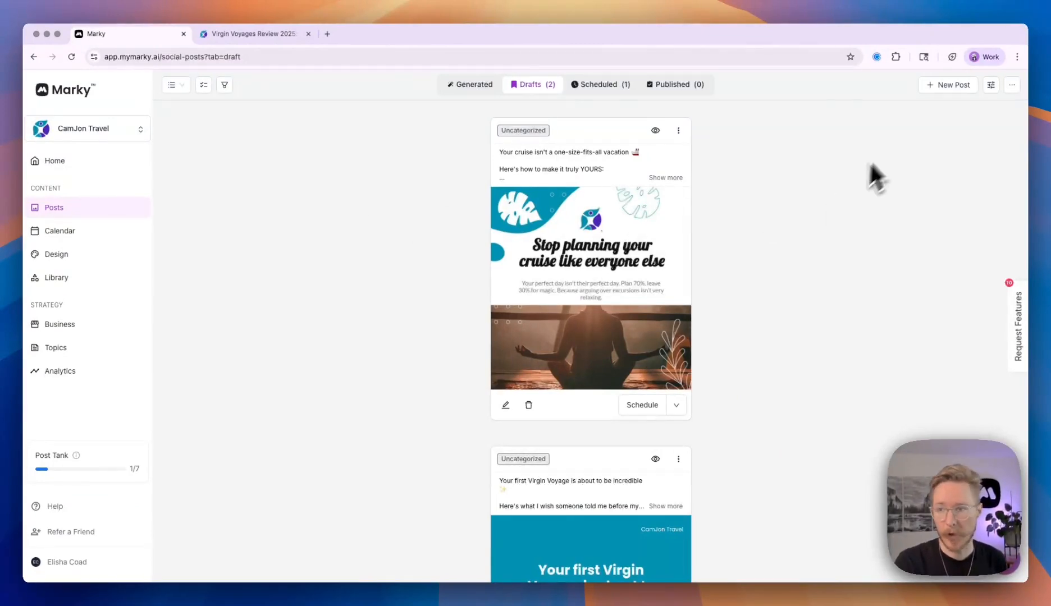
- View the blank form for creating a new post, close it, and open the download options for the posts
{"action": "left_click", "coordinate": [961, 86]}
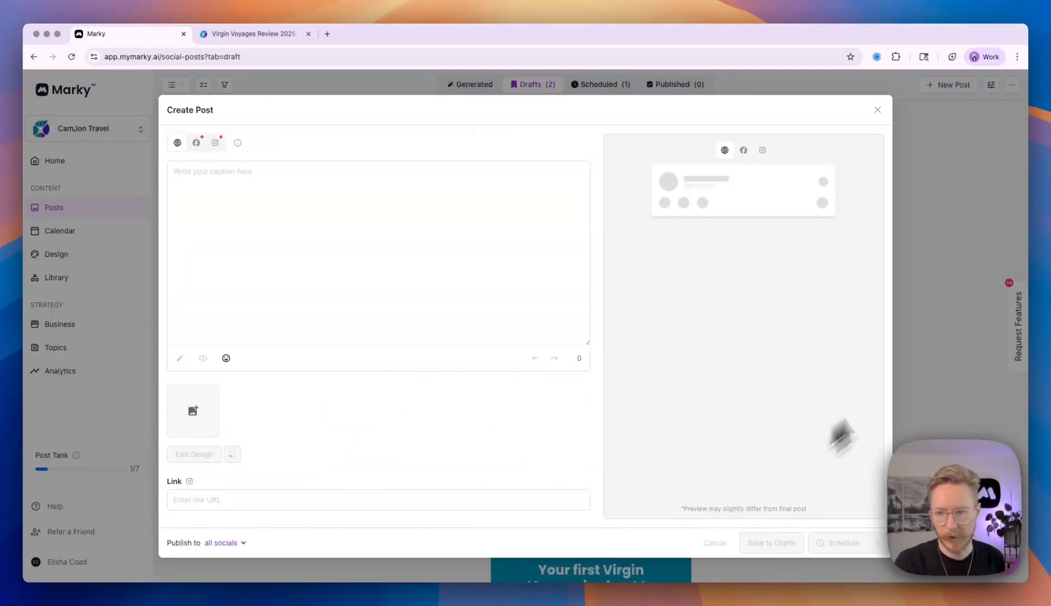
{"action": "left_click", "coordinate": [926, 343]}
{"action": "left_click", "coordinate": [1012, 86]}
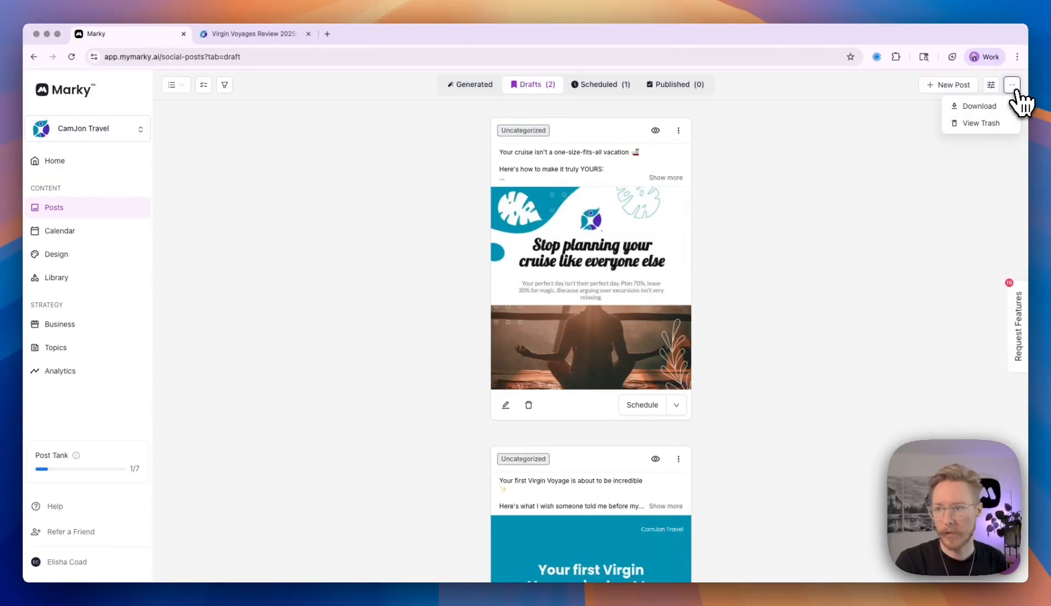
{"action": "mouse_move", "coordinate": [996, 109]}
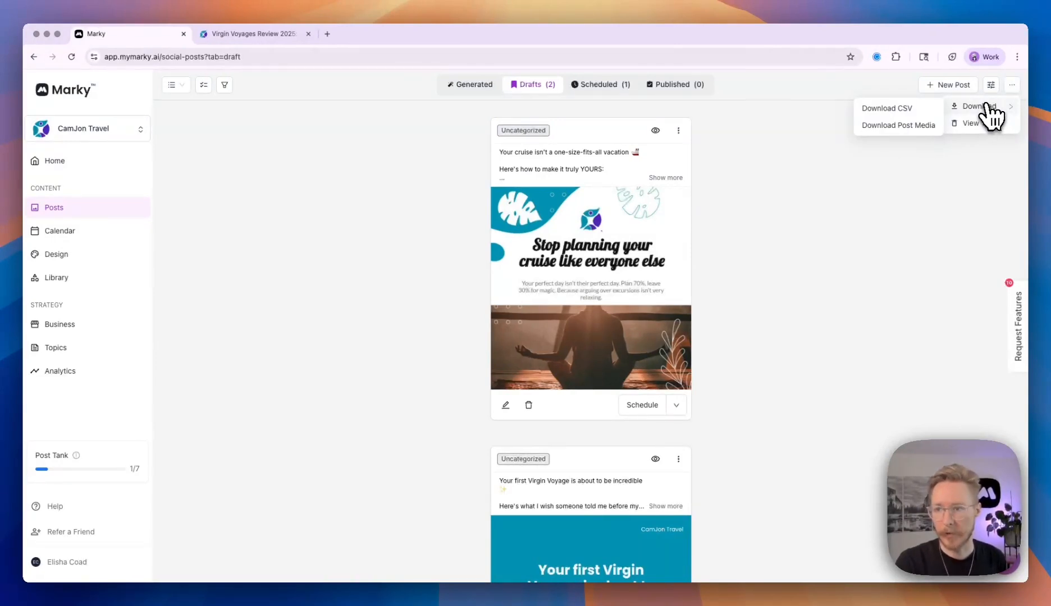